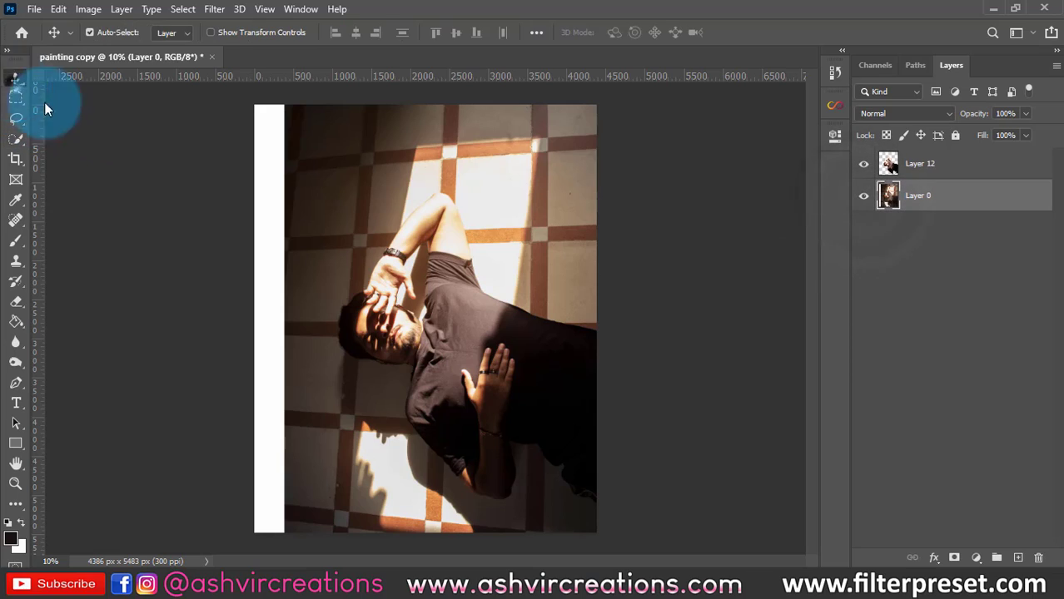
Open the image bg sun.jpg from the Desktop
scroll(246, 182, down, 2)
click(34, 9)
click(38, 40)
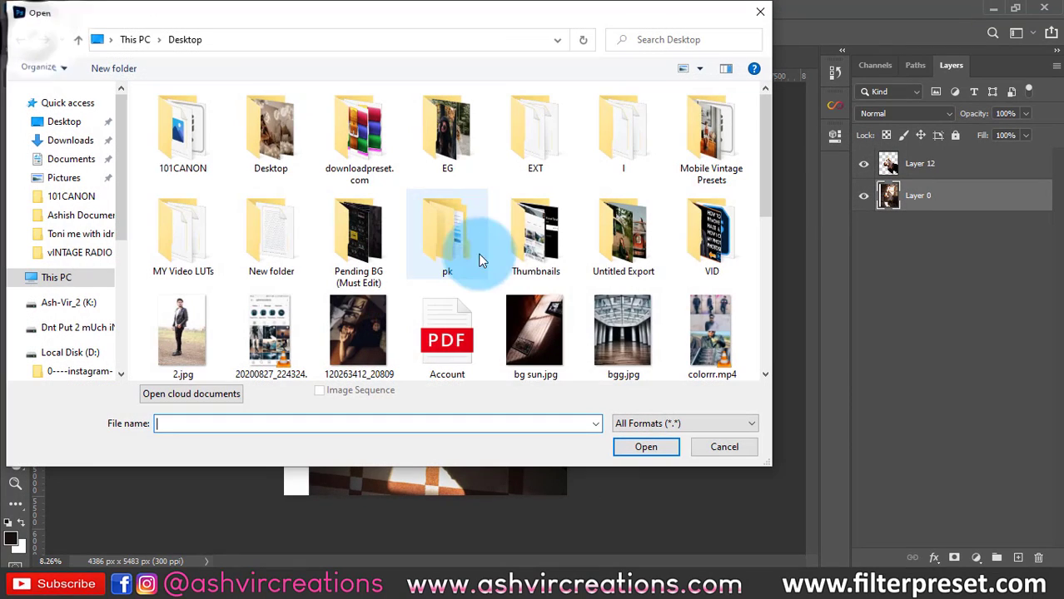
click(557, 322)
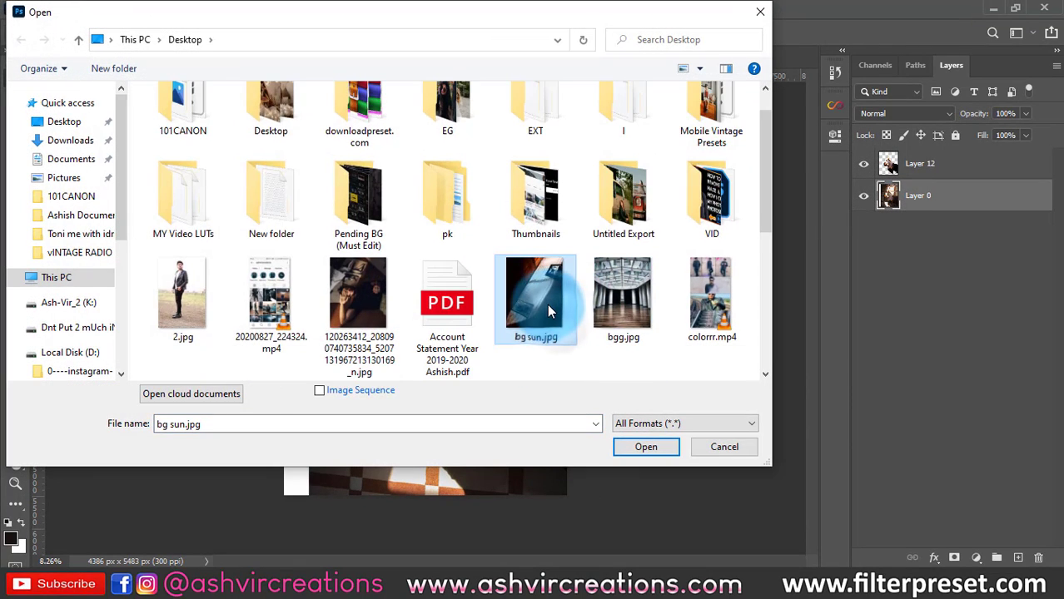
double_click(547, 304)
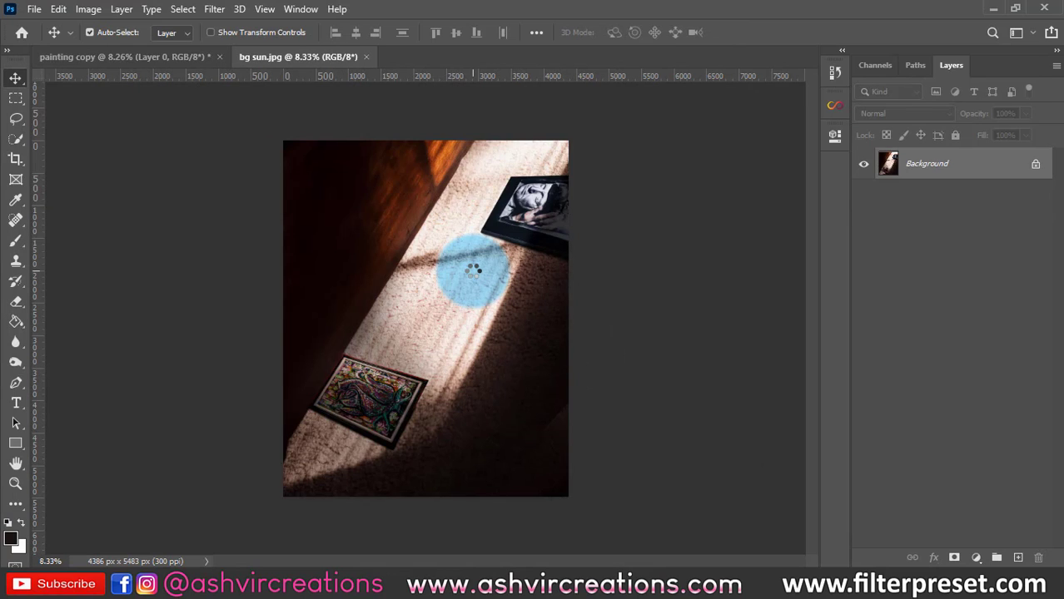
Copy the whole bg sun.jpg image and paste it into the painting copy document between Layer 0 and Layer 12
key(ctrl+Tab)
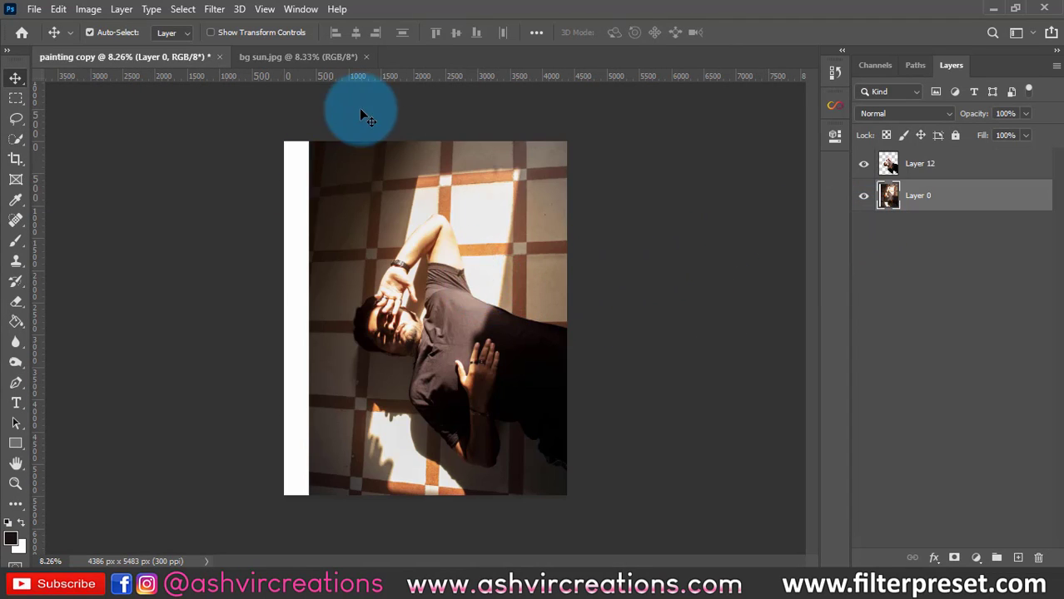
key(ctrl+Tab)
key(ctrl+a)
key(ctrl+Tab)
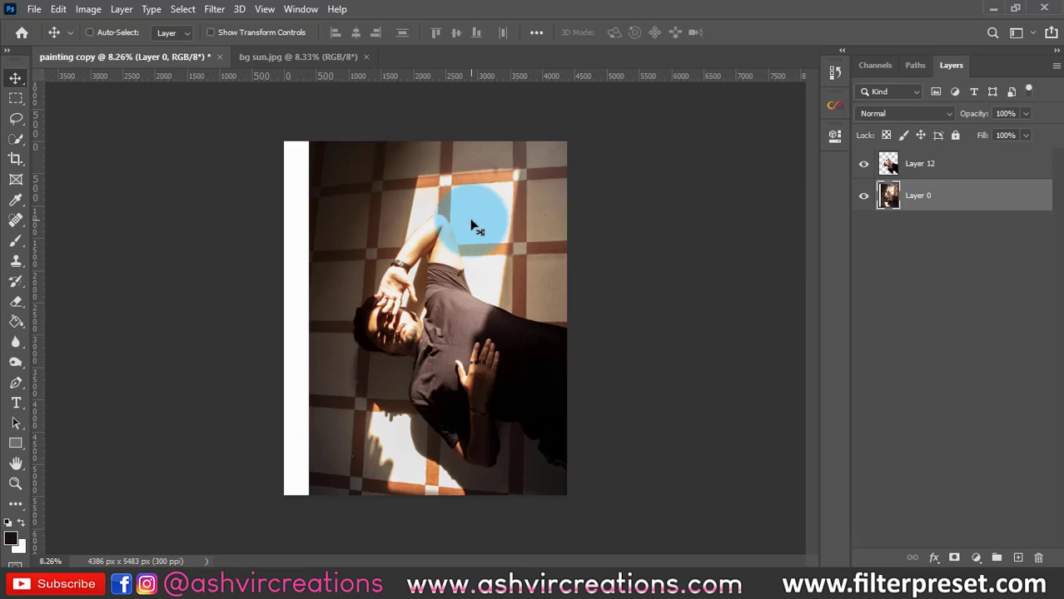
key(ctrl+v)
key(ctrl+plus)
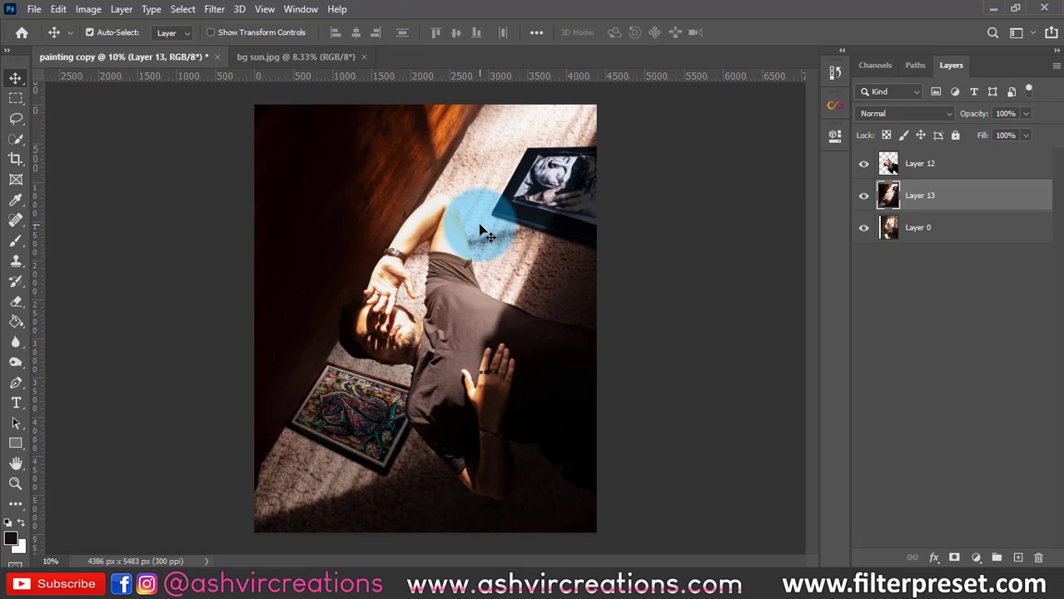
click(863, 196)
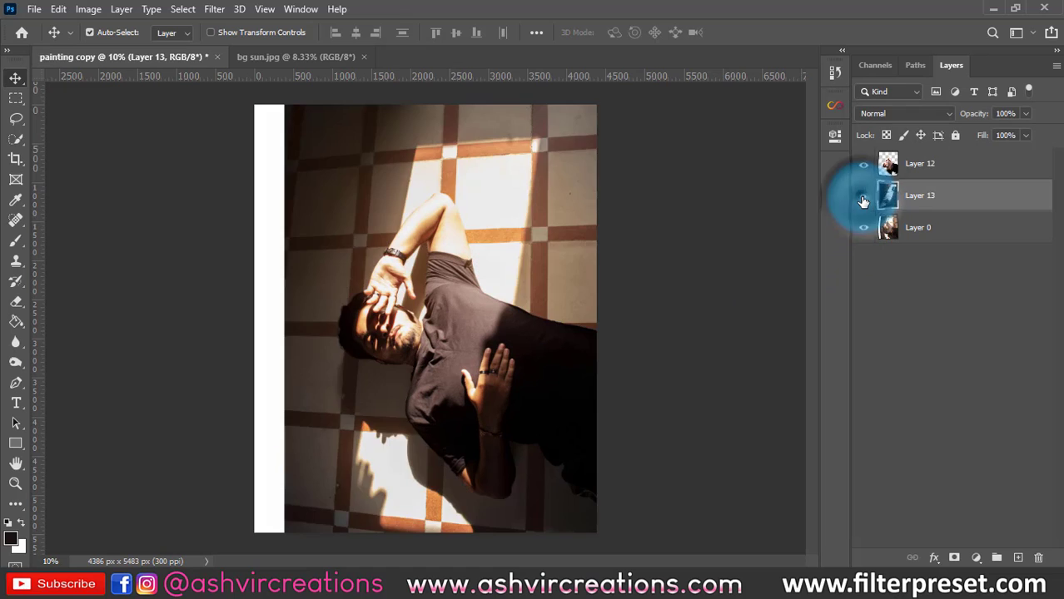
click(862, 196)
Add a new layer below the man's cutout and set up a 250 px brush with black as the foreground colour
click(1019, 558)
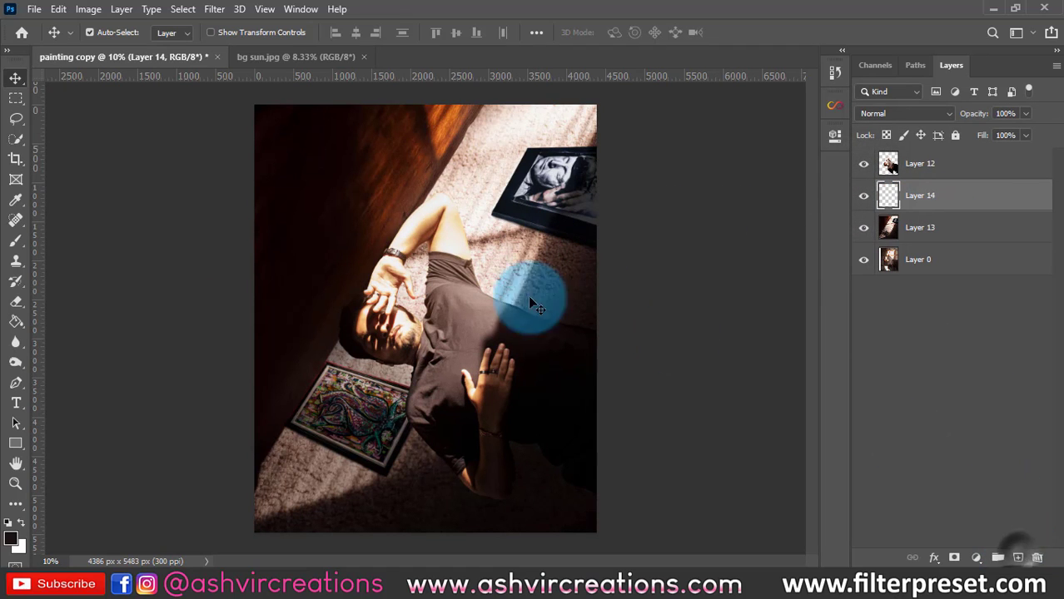
click(16, 241)
scroll(299, 288, up, 1)
scroll(332, 297, up, 5)
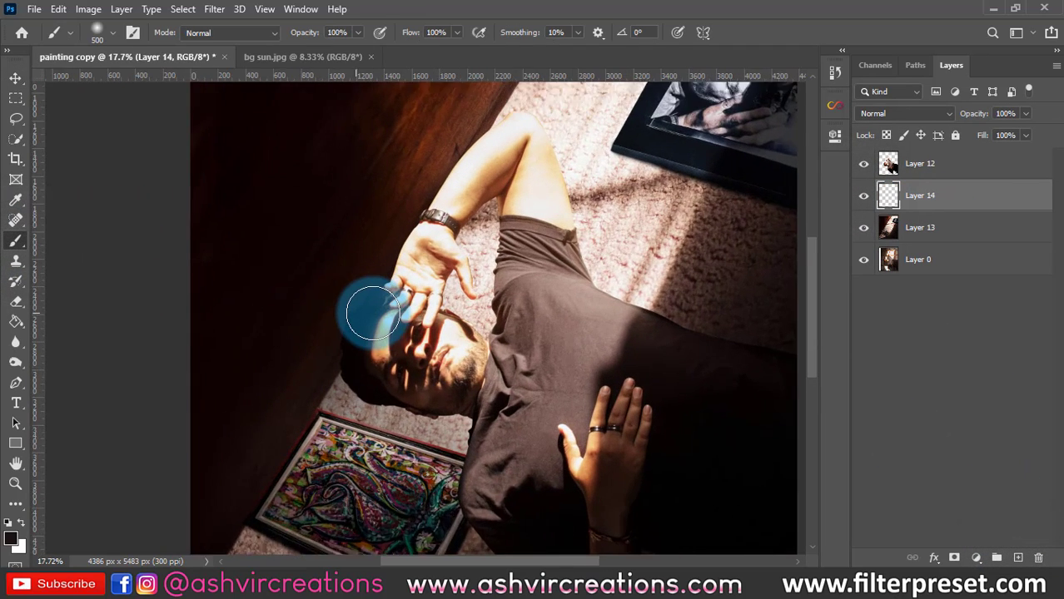
key(bracketleft)
key(bracketleft)
key(bracketleft)
click(11, 542)
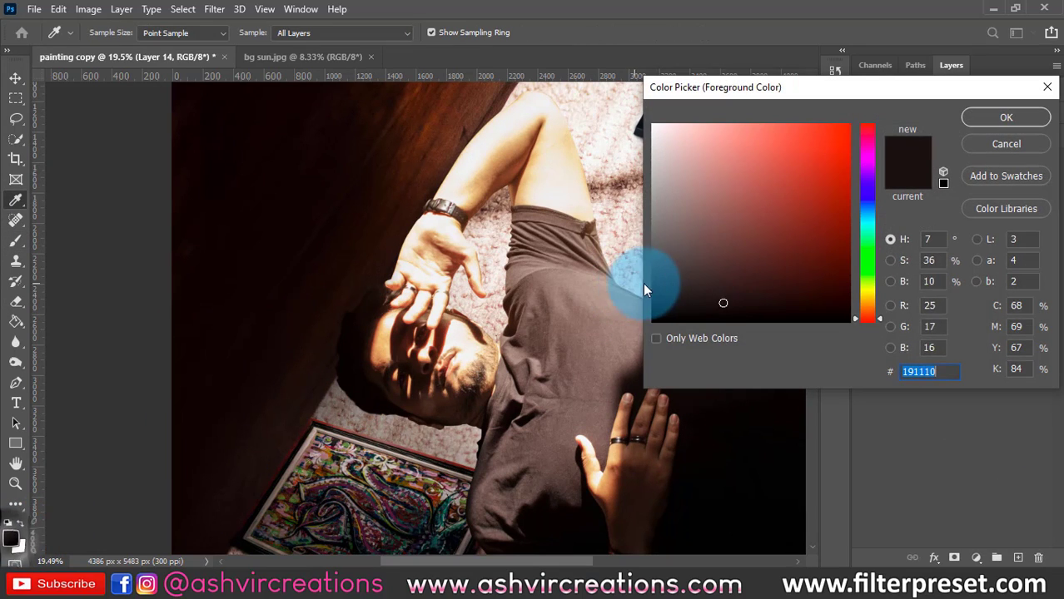
click(655, 319)
click(1002, 116)
Set Layer 14 to Multiply blending and paint black shadows on the floor around the man's lower arm and elbow
scroll(480, 352, up, 4)
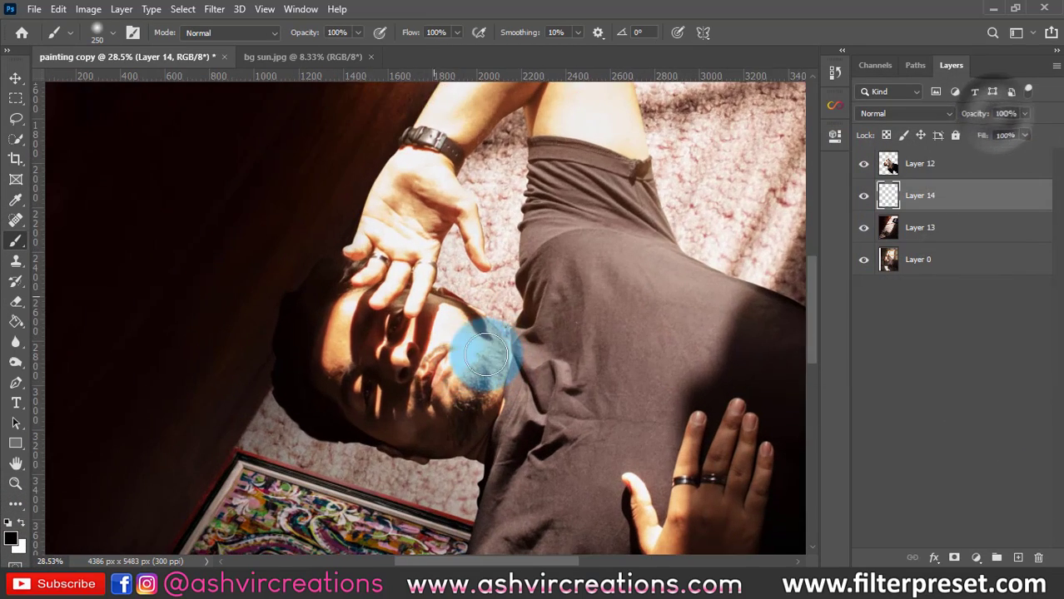
drag(556, 366, 473, 65)
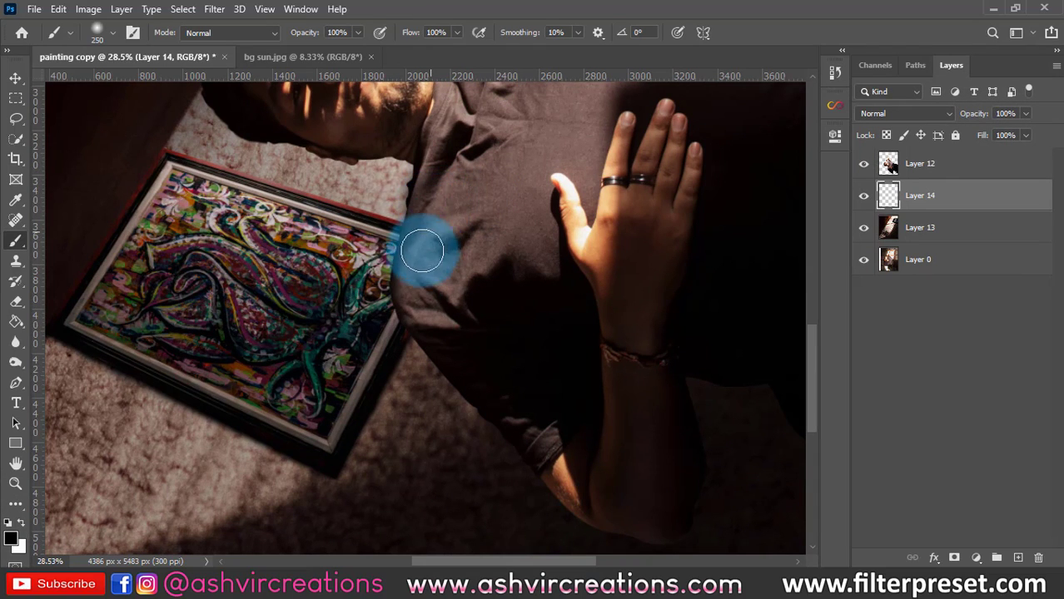
click(895, 114)
click(879, 170)
mouse_move(462, 266)
mouse_down()
mouse_move(413, 276)
mouse_move(421, 316)
mouse_move(534, 409)
mouse_move(522, 423)
mouse_move(468, 361)
mouse_move(518, 422)
mouse_move(541, 375)
mouse_move(513, 289)
mouse_move(489, 356)
mouse_move(587, 408)
mouse_move(545, 403)
mouse_move(607, 399)
mouse_move(608, 418)
mouse_move(622, 370)
mouse_move(607, 278)
mouse_move(690, 273)
mouse_move(573, 230)
mouse_move(527, 228)
mouse_move(572, 287)
mouse_move(544, 280)
mouse_move(704, 391)
mouse_up()
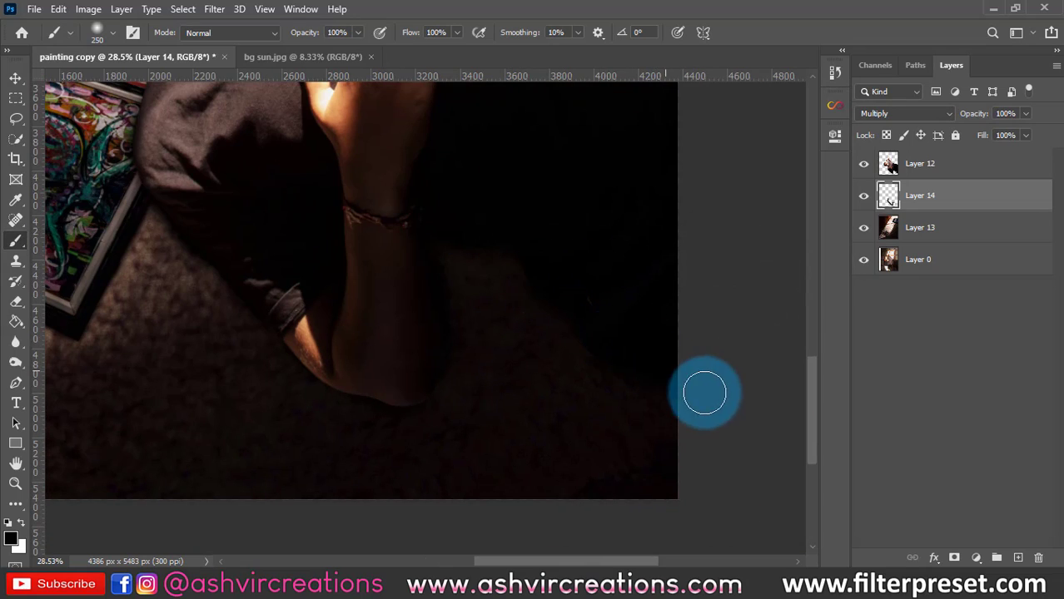
scroll(533, 227, down, 2)
drag(437, 216, 567, 355)
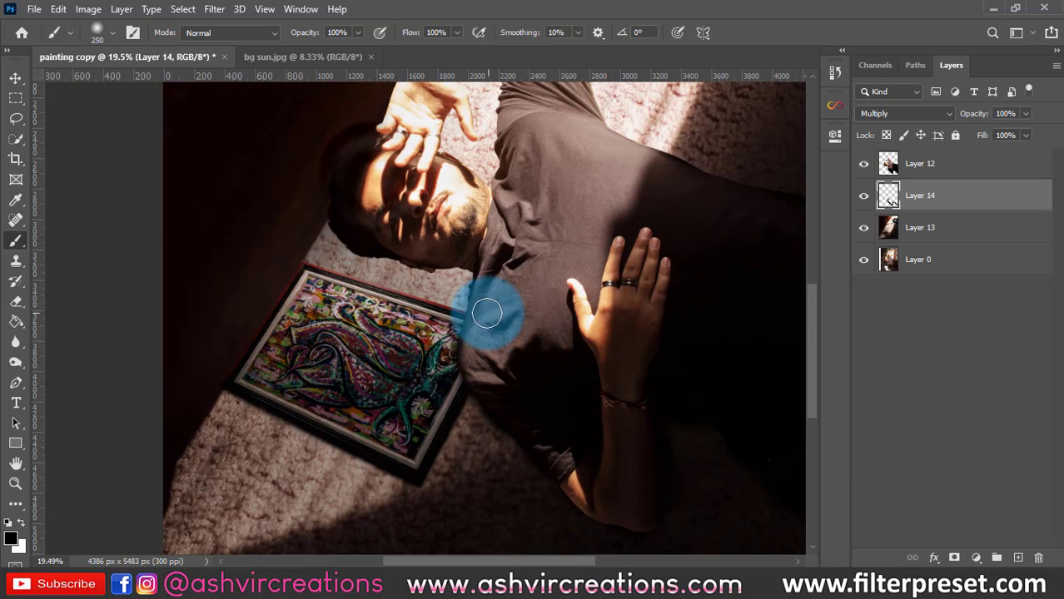
Paint shadows behind the lower sleeve, then along the head and neck edge with a smaller brush of about 150 to 175 px
mouse_move(489, 303)
mouse_down()
mouse_move(475, 326)
mouse_move(474, 357)
mouse_move(487, 365)
mouse_move(484, 385)
mouse_move(510, 400)
mouse_move(520, 379)
mouse_move(510, 260)
mouse_up()
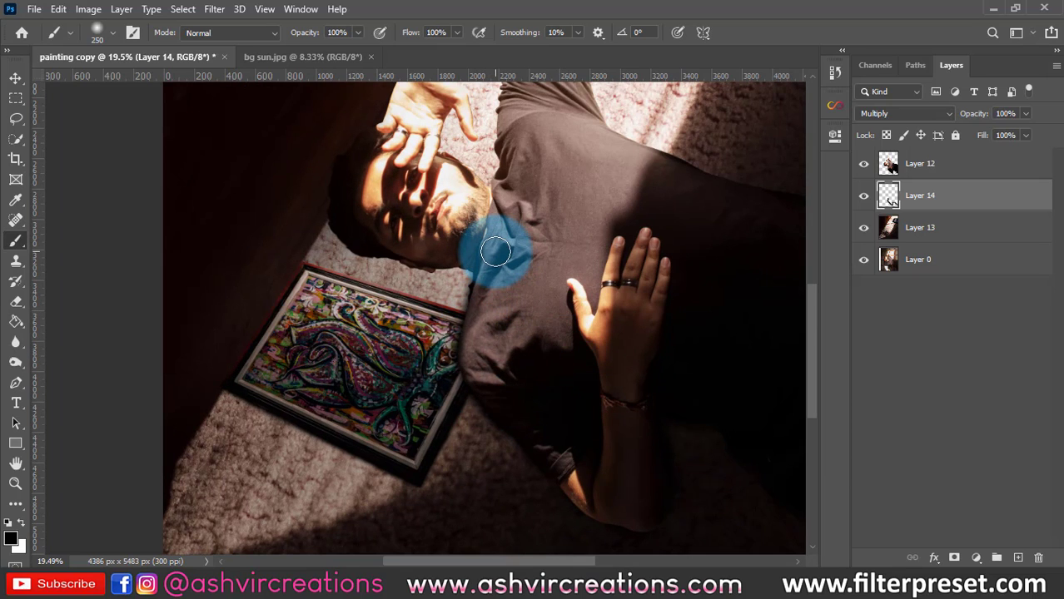
scroll(423, 221, up, 3)
key(bracketleft)
key(bracketleft)
key(bracketleft)
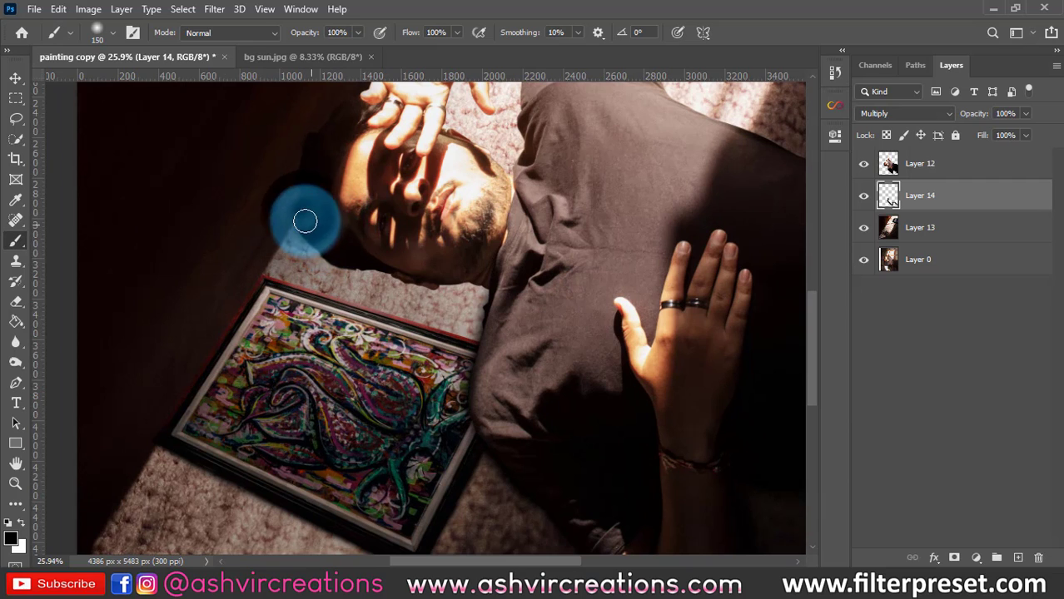
mouse_move(305, 221)
mouse_down()
mouse_move(359, 260)
mouse_move(397, 261)
mouse_up()
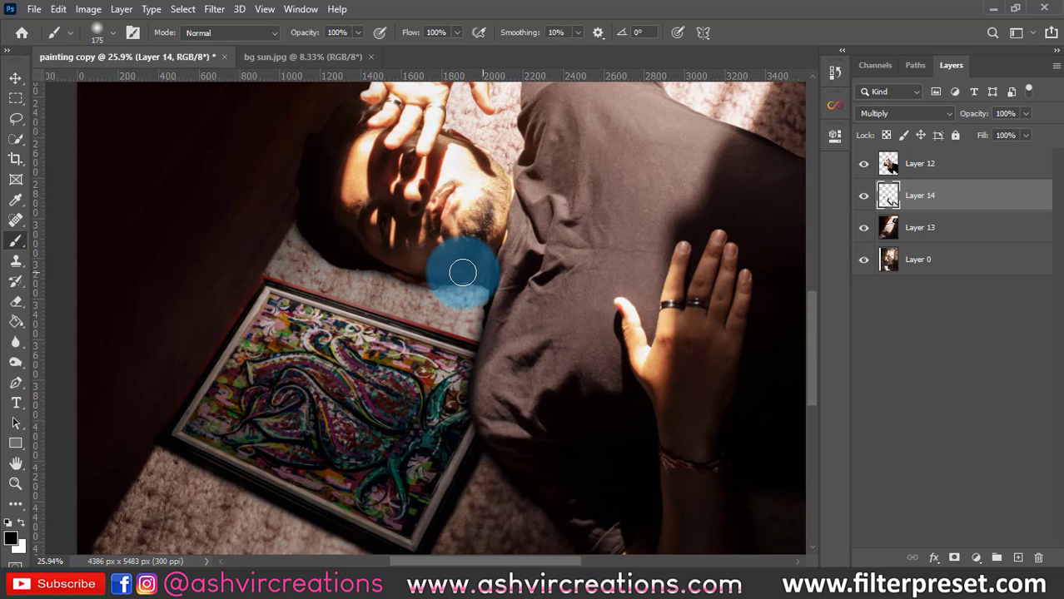
drag(479, 268, 515, 279)
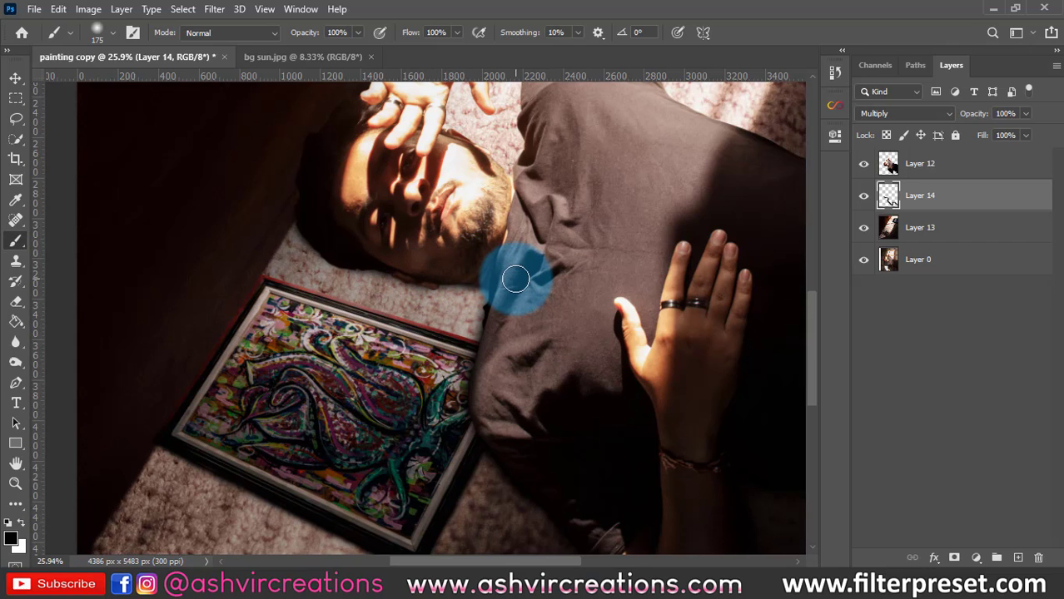
Enlarge the brush and paint a soft shadow on the floor along the upper edge of the man's torso
scroll(522, 275, down, 6)
key(bracketright)
key(bracketright)
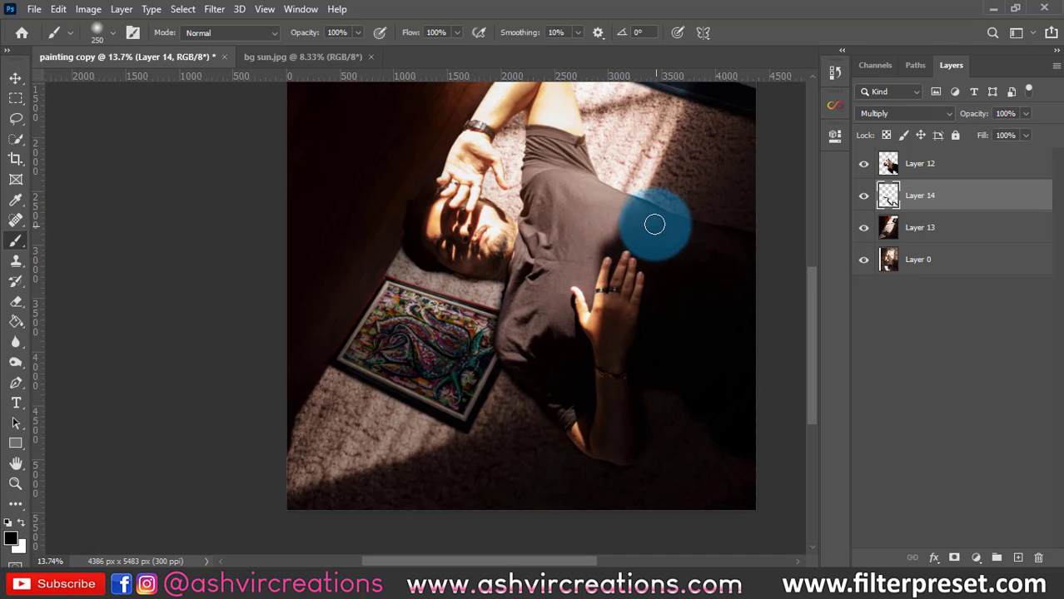
key(bracketright)
mouse_move(651, 219)
mouse_down()
mouse_move(717, 248)
mouse_move(625, 223)
mouse_move(782, 263)
mouse_move(608, 223)
mouse_move(648, 234)
mouse_move(574, 198)
mouse_move(685, 255)
mouse_move(686, 274)
mouse_move(639, 224)
mouse_move(730, 267)
mouse_move(667, 241)
mouse_move(716, 261)
mouse_move(772, 265)
mouse_move(650, 233)
mouse_up()
scroll(693, 270, down, 4)
scroll(366, 288, up, 5)
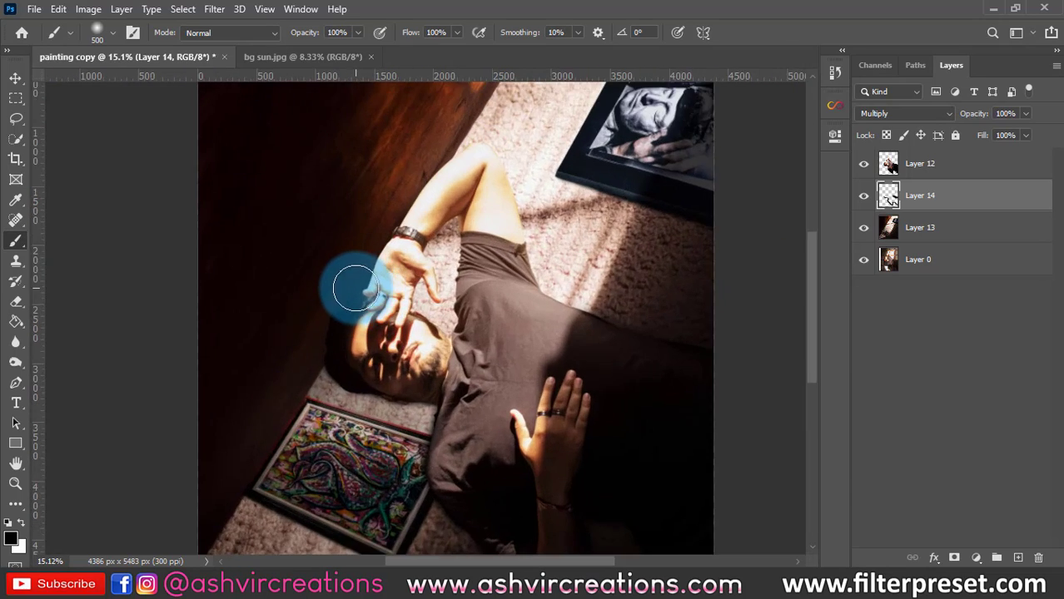
Reduce the brush to 250 px and paint shadows on the carpet beside the raised arm's sleeve and shoulder
scroll(471, 293, up, 4)
key(bracketleft)
key(bracketleft)
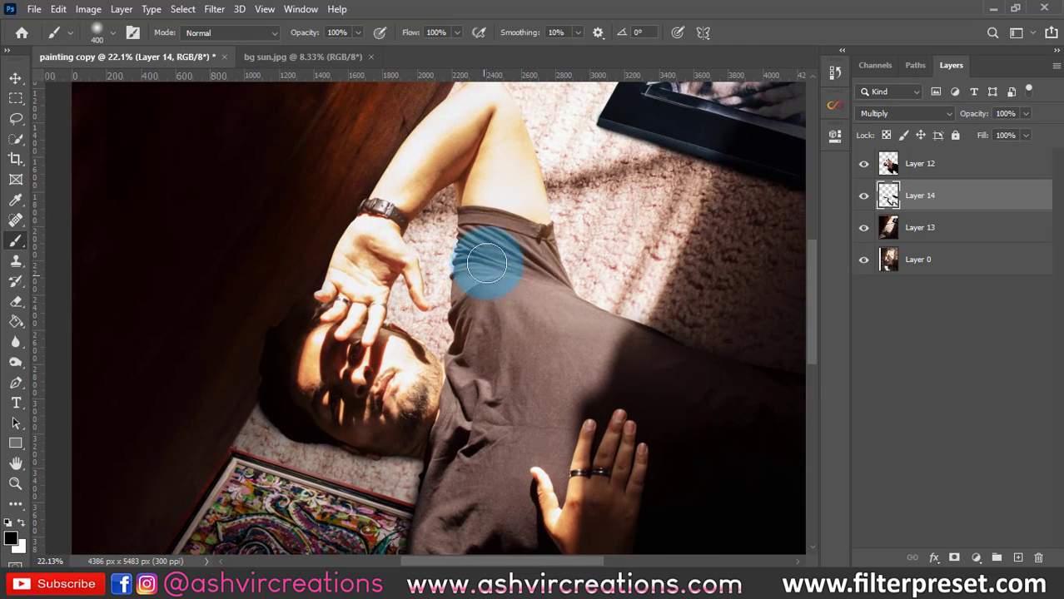
drag(482, 209, 470, 295)
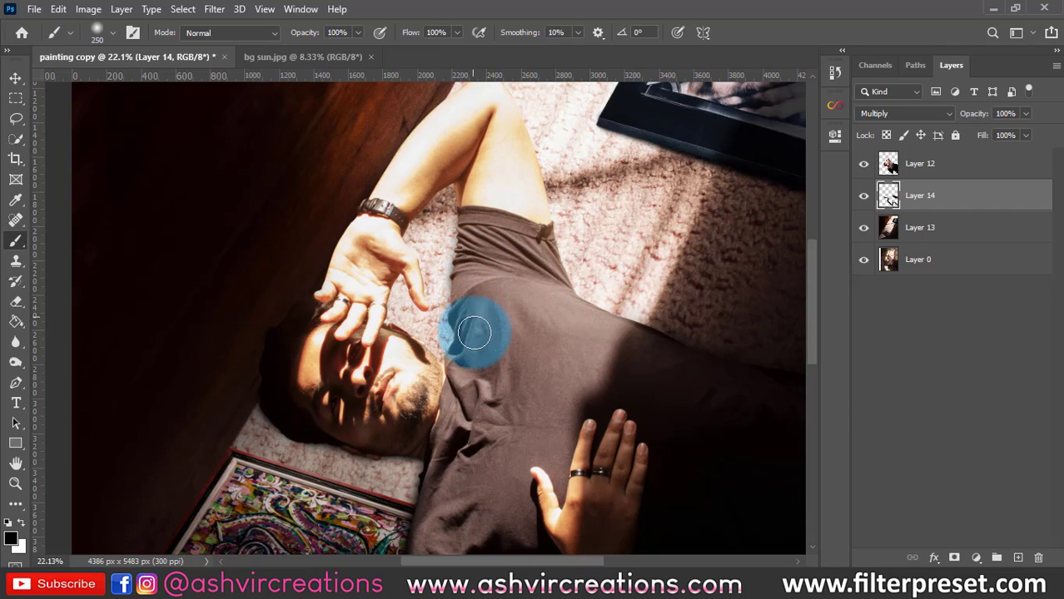
mouse_move(462, 370)
mouse_down()
mouse_move(500, 323)
mouse_move(496, 194)
mouse_up()
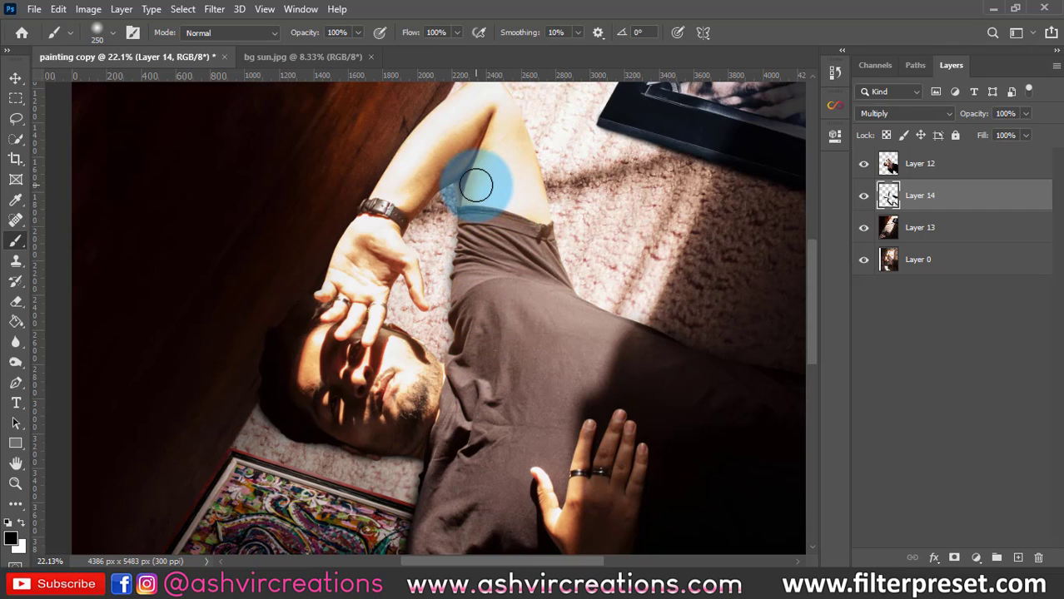
scroll(499, 229, down, 2)
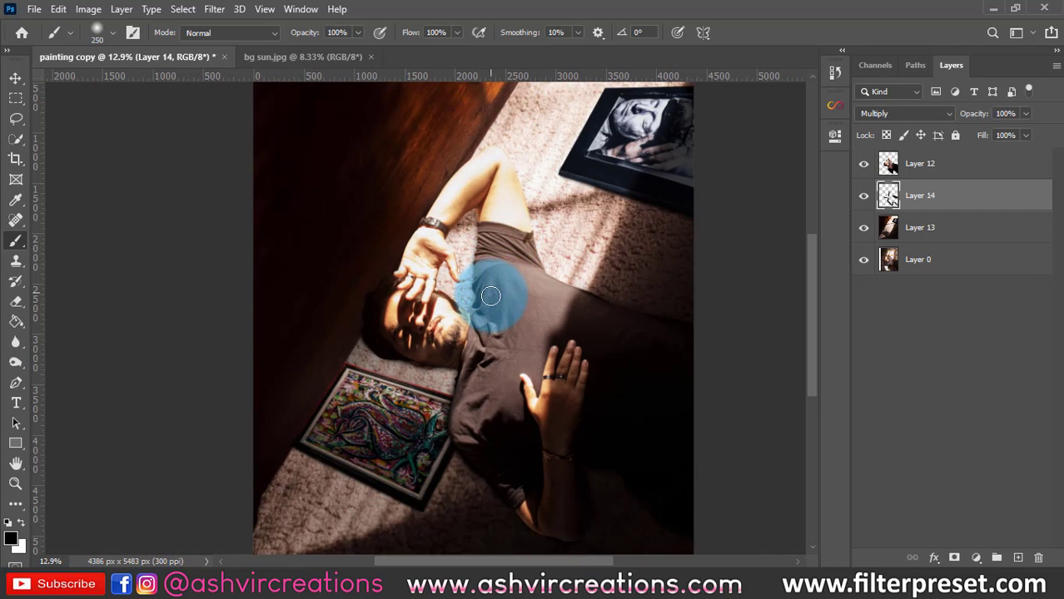
scroll(511, 312, down, 4)
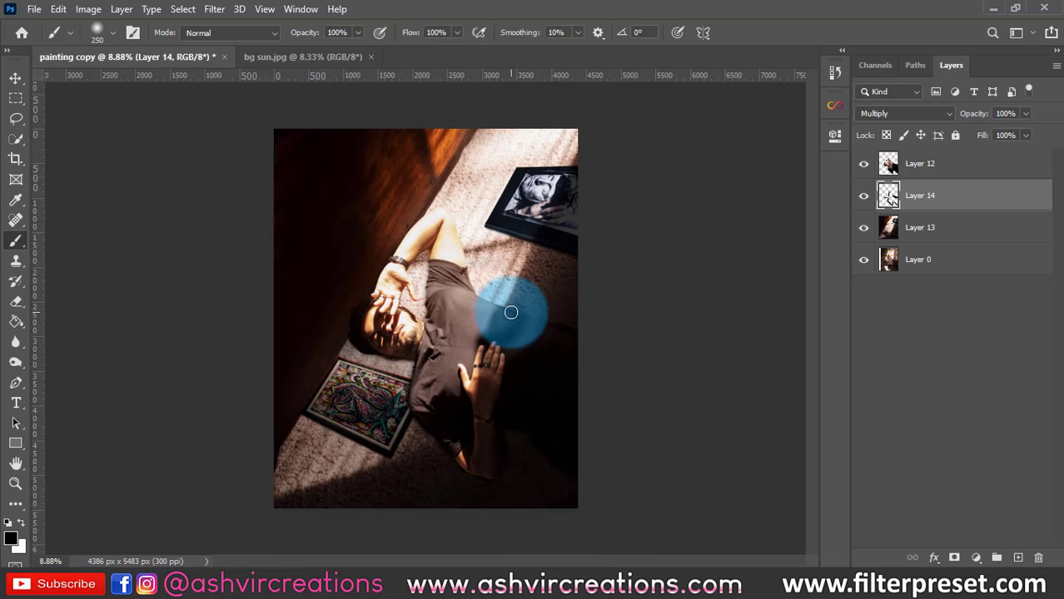
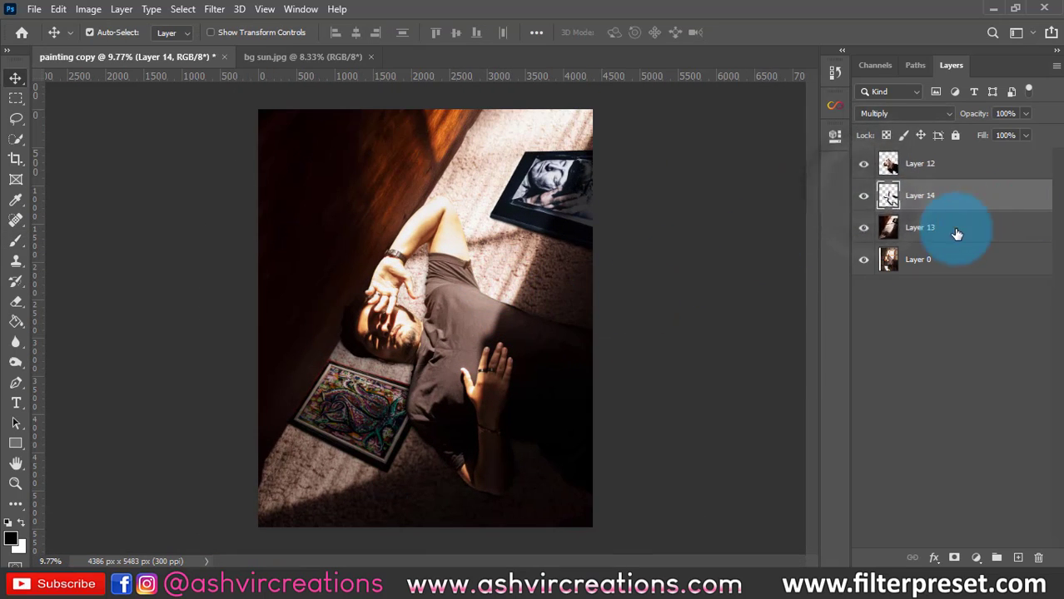
Merge the man's cutout, the shadow layer and the pasted background layer into one layer
click(952, 230)
shift+click(953, 169)
right_click(955, 175)
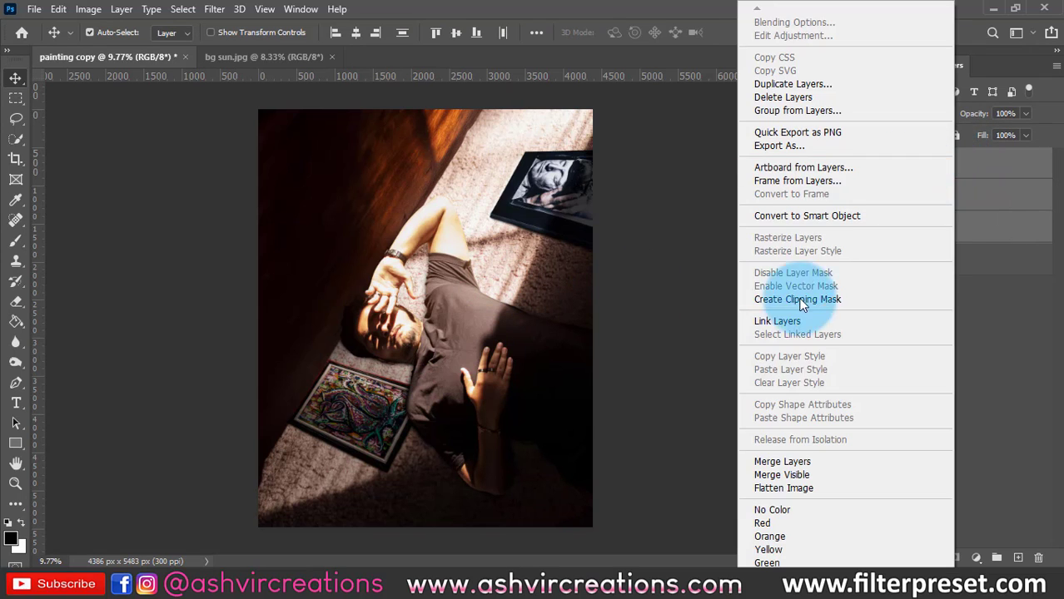
click(795, 439)
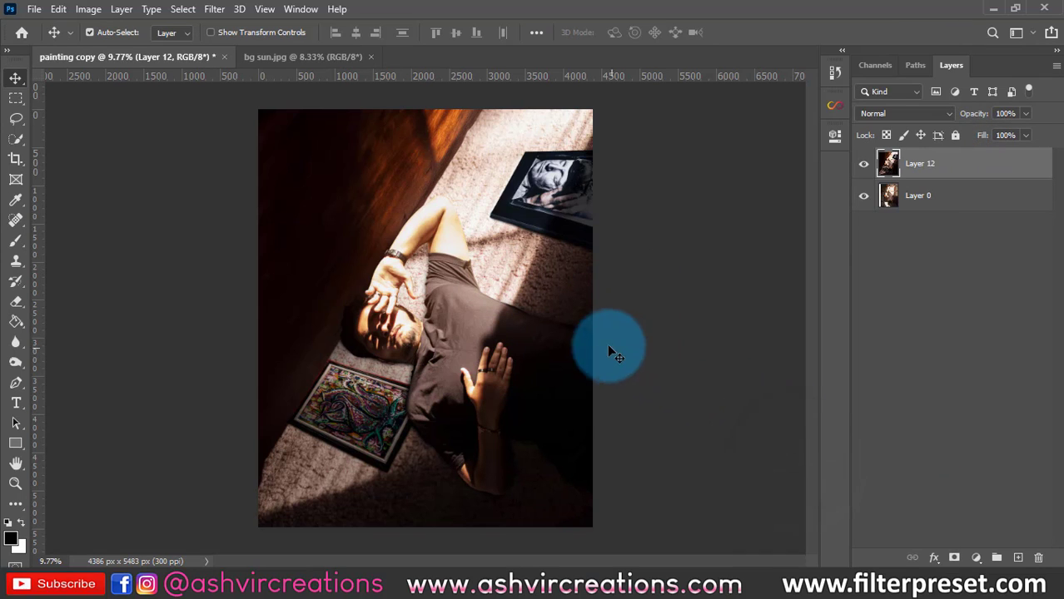
Crop the document to its current canvas bounds with the 4:5 ratio and return to the Move tool
key(c)
key(Return)
key(Return)
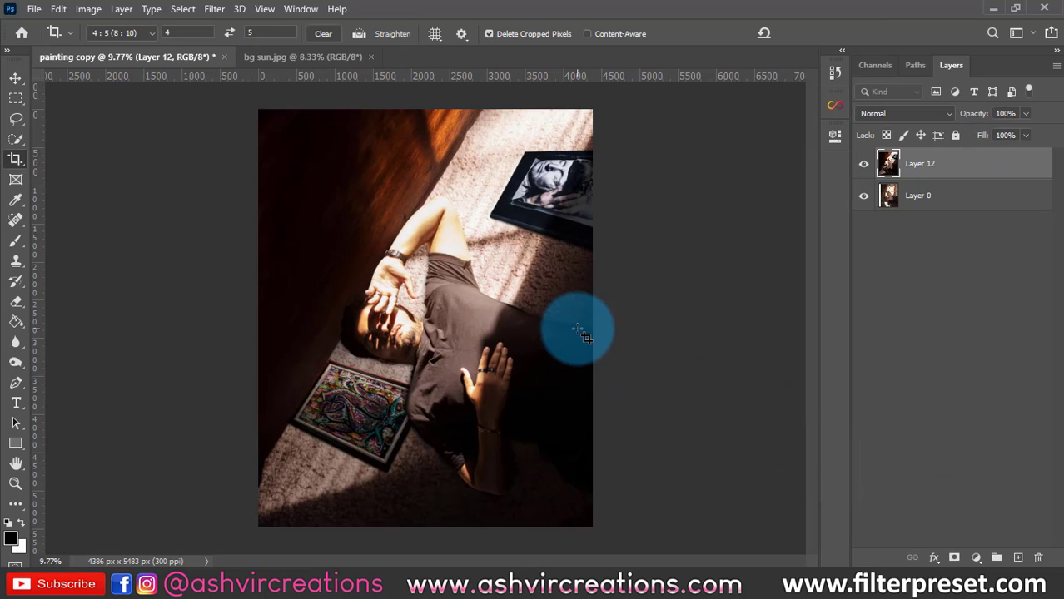
key(v)
Apply the FP-Toni M. BLU...BROWN AVC 2020 preset to Layer 12 in the Camera Raw Filter and show its edit settings
click(214, 8)
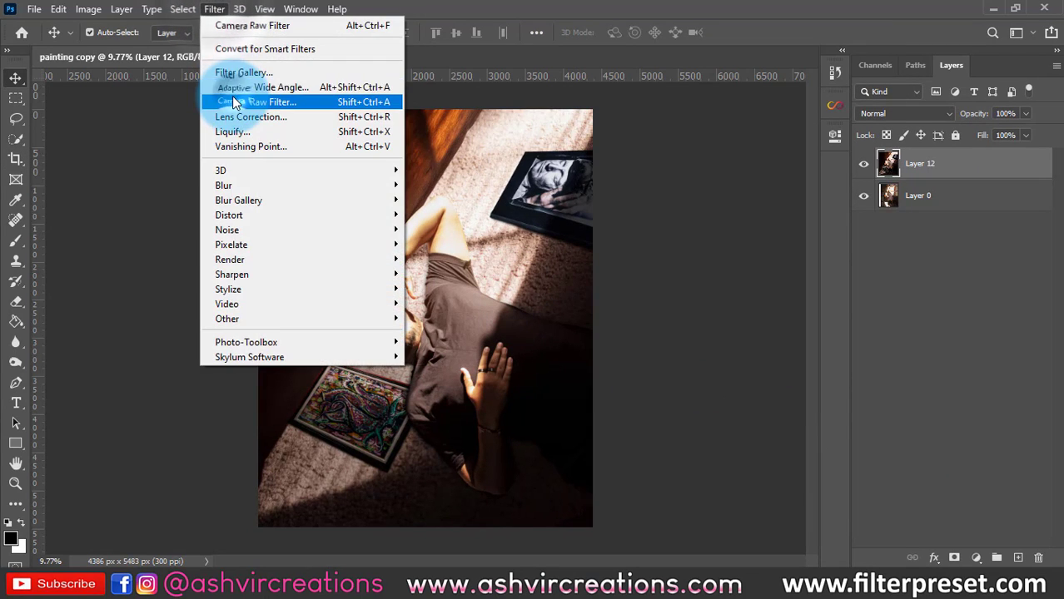
click(232, 96)
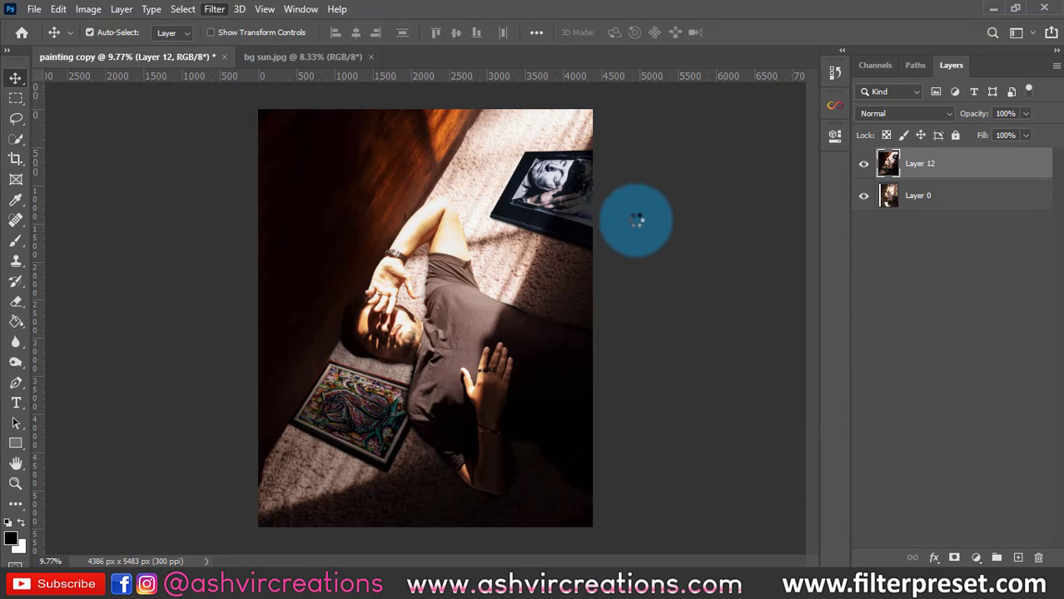
click(963, 236)
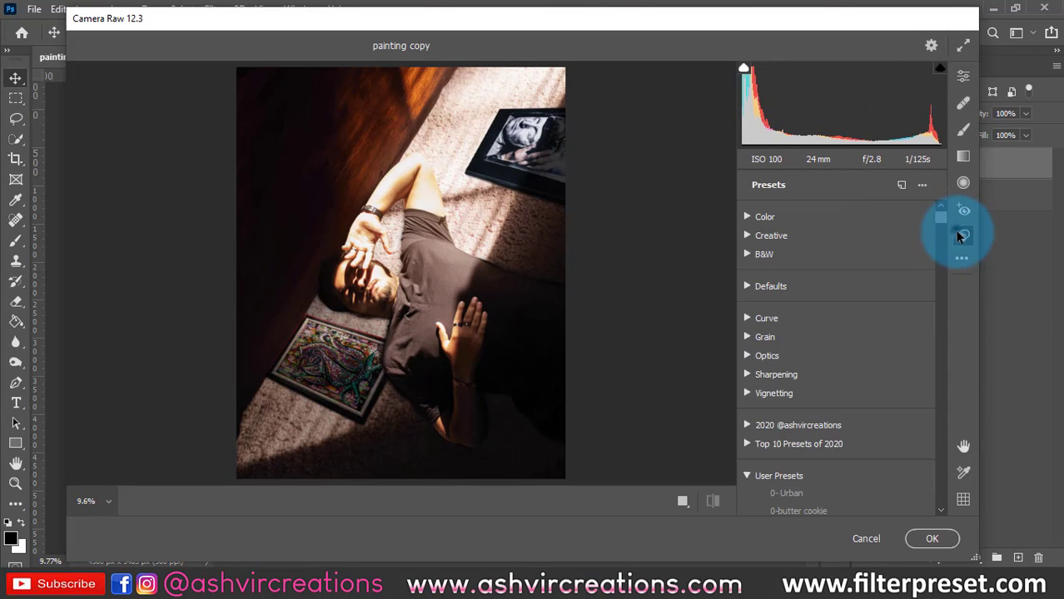
drag(939, 233, 943, 479)
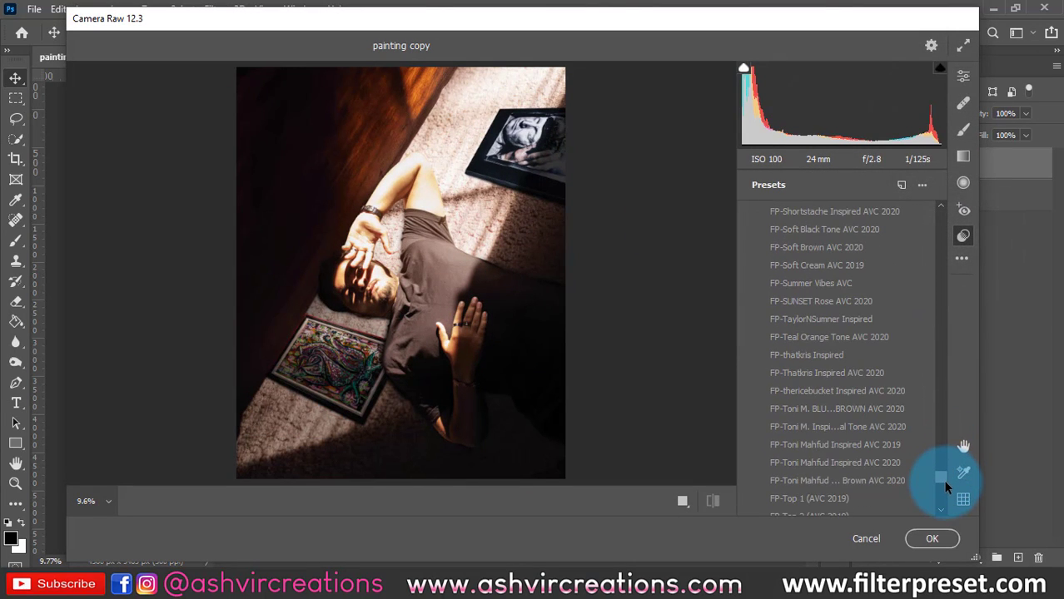
click(828, 408)
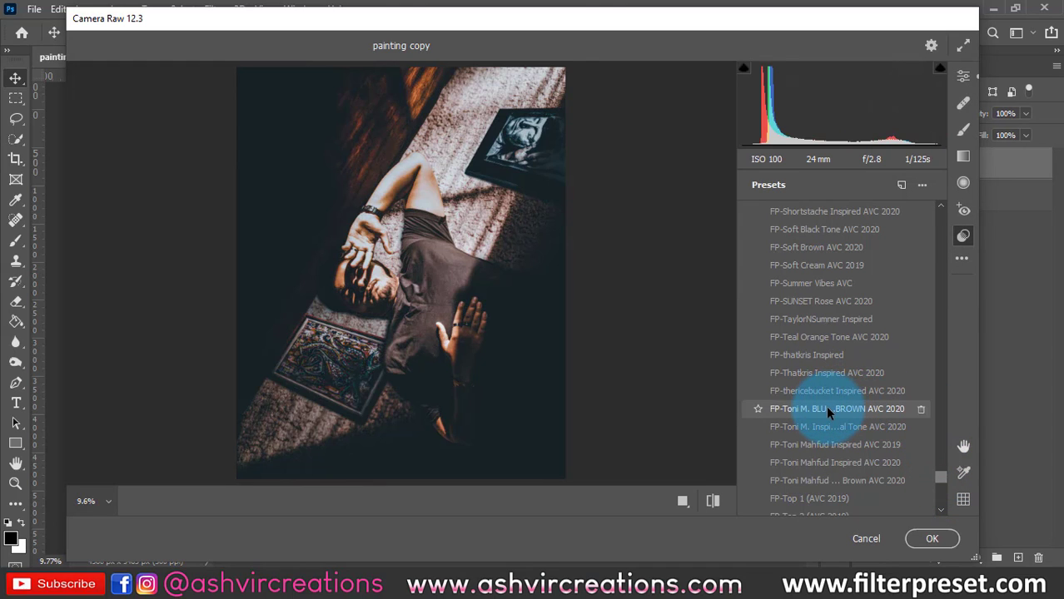
click(963, 75)
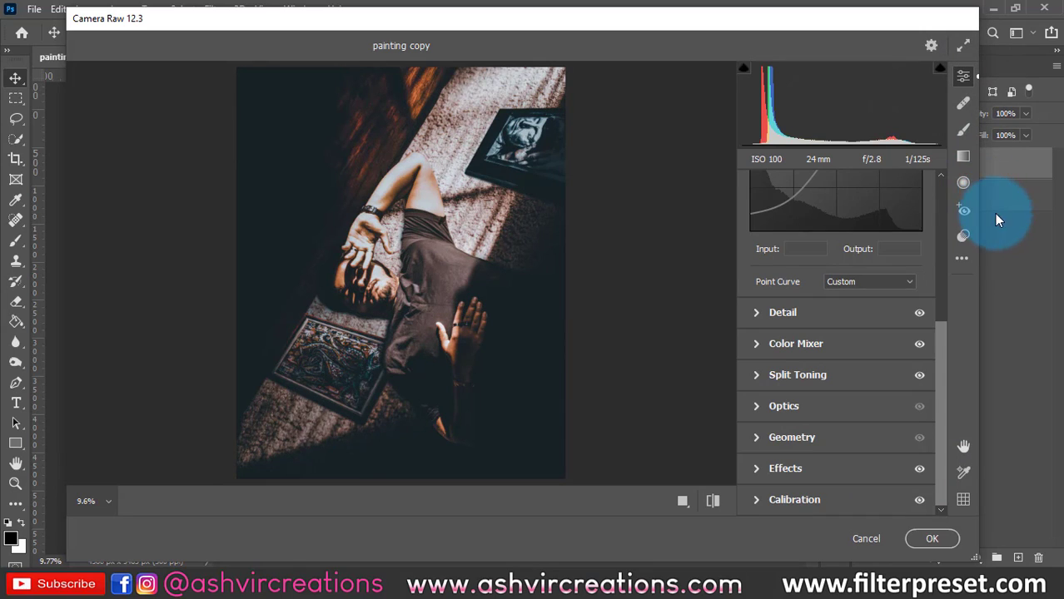
Reshape the Camera Raw point curve: set the black point to output 4, straighten the midtones, and set input 192 to output 196
click(796, 193)
drag(751, 212, 749, 340)
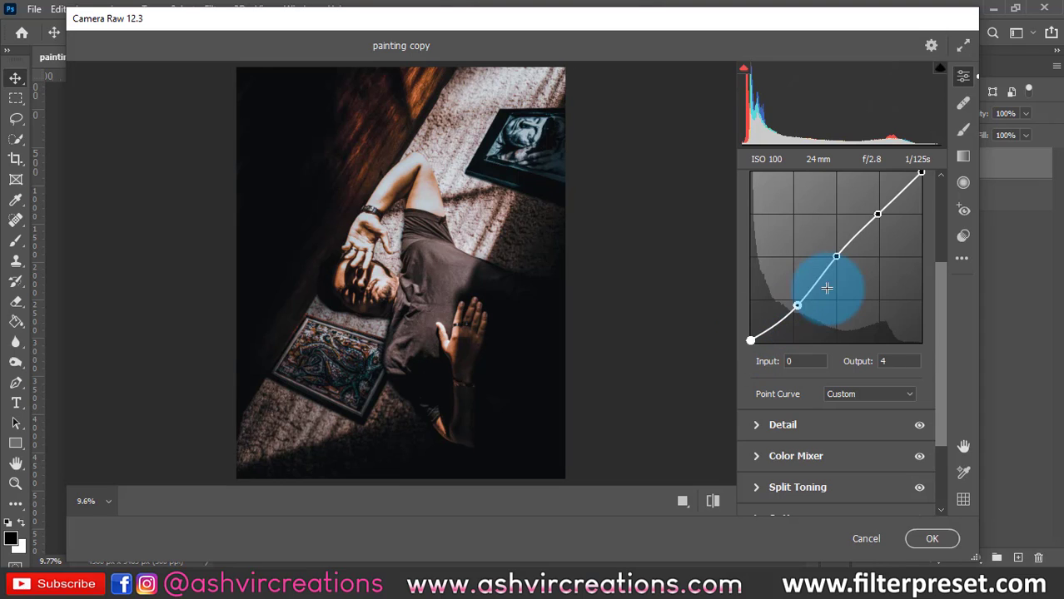
drag(797, 306, 794, 302)
drag(835, 251, 837, 254)
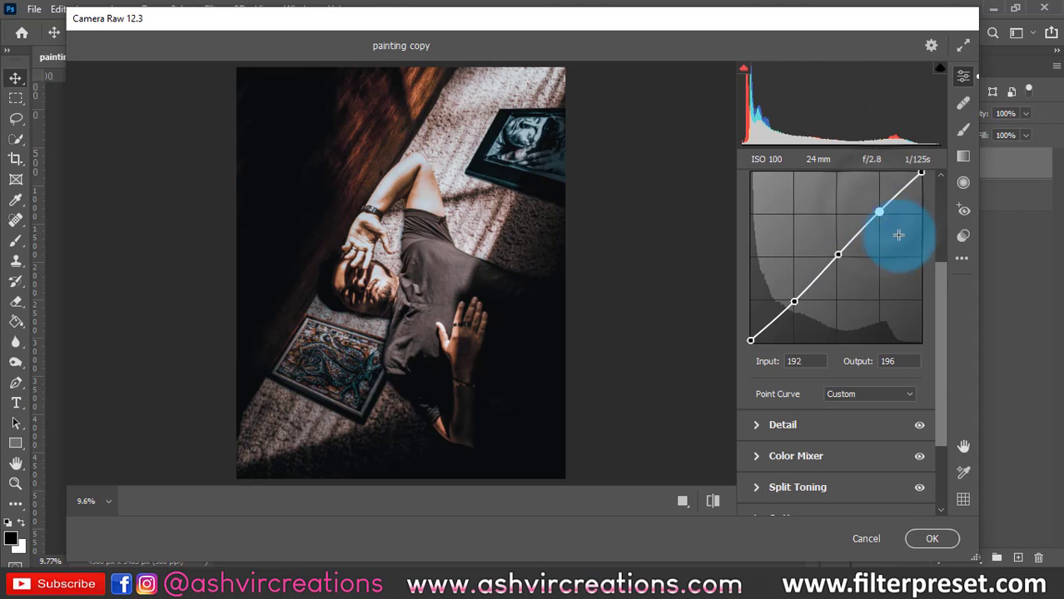
scroll(916, 250, up, 3)
click(814, 278)
Review the Color Mixer's hue and saturation values, and adjust the luminance of the reds and yellows
click(816, 339)
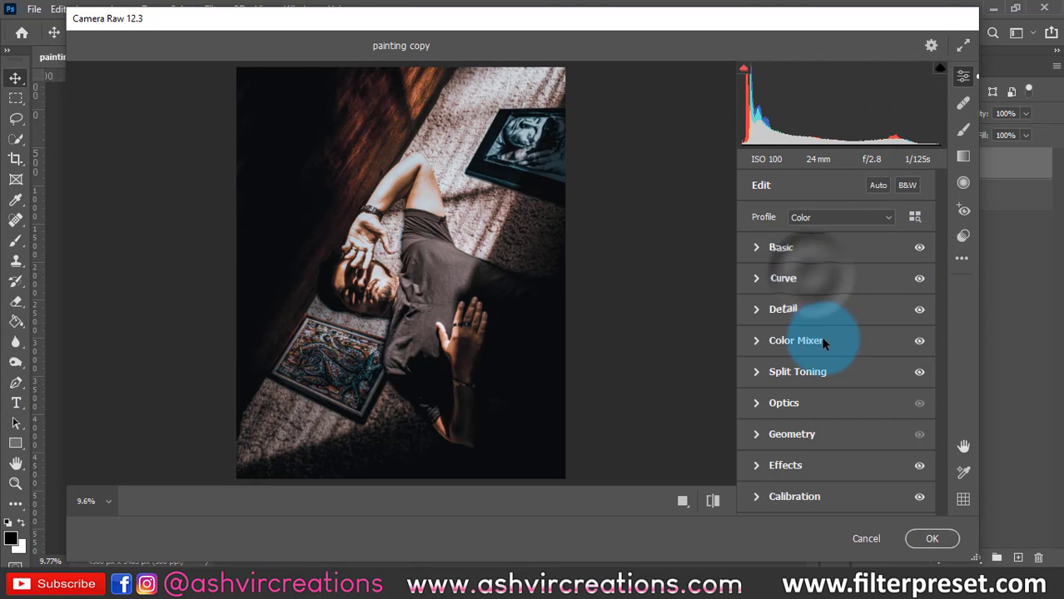
click(819, 279)
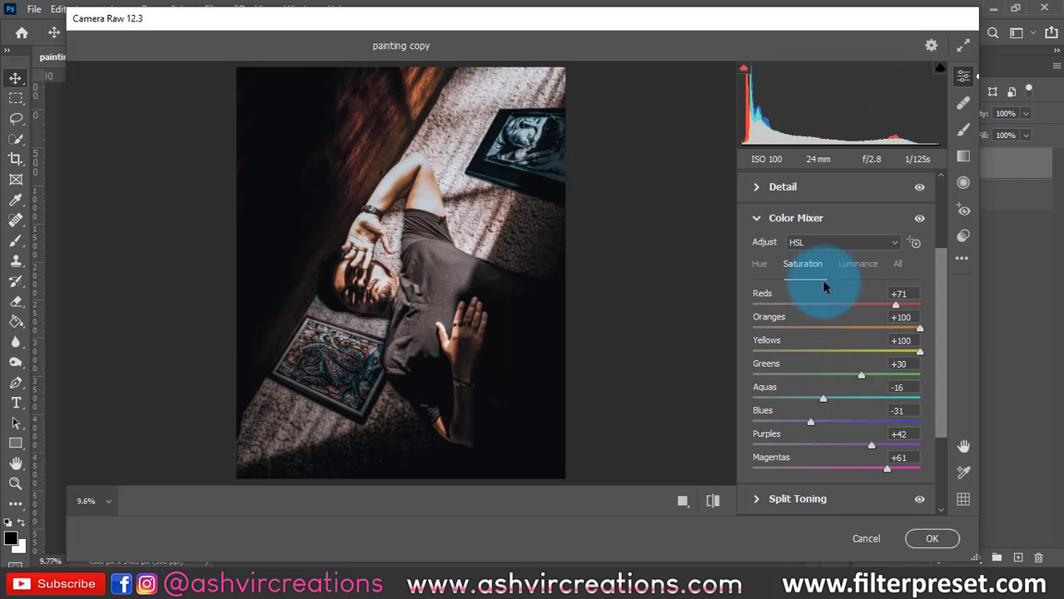
click(758, 265)
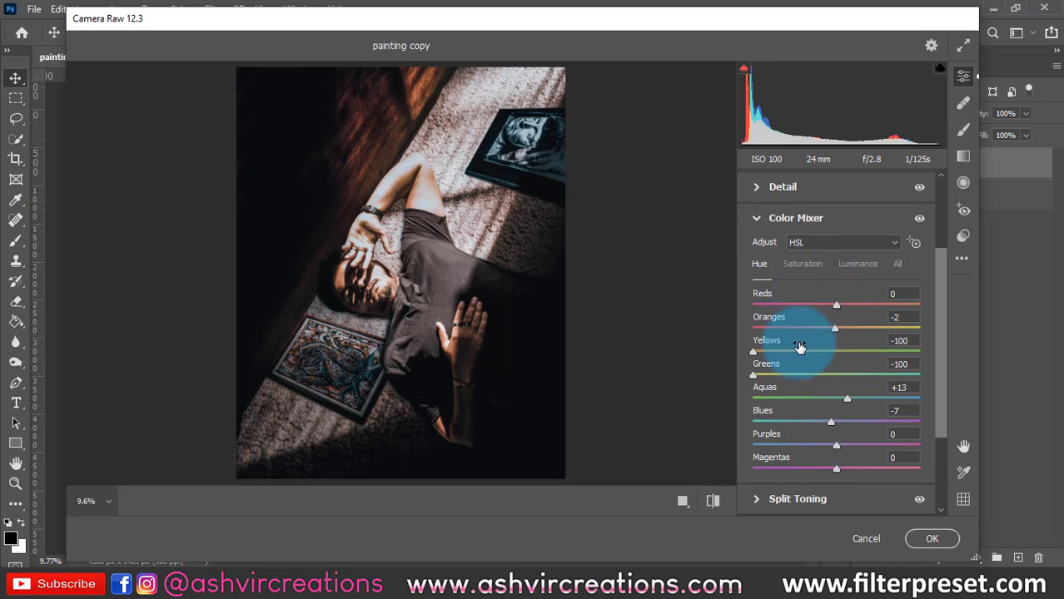
click(803, 265)
click(862, 265)
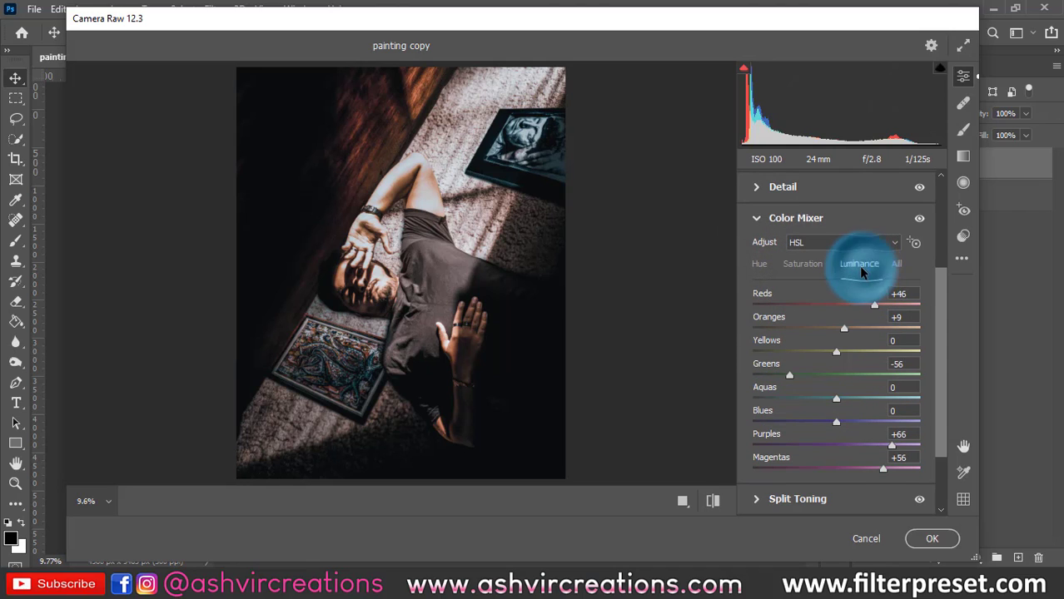
drag(870, 301, 817, 297)
drag(834, 351, 956, 336)
click(806, 264)
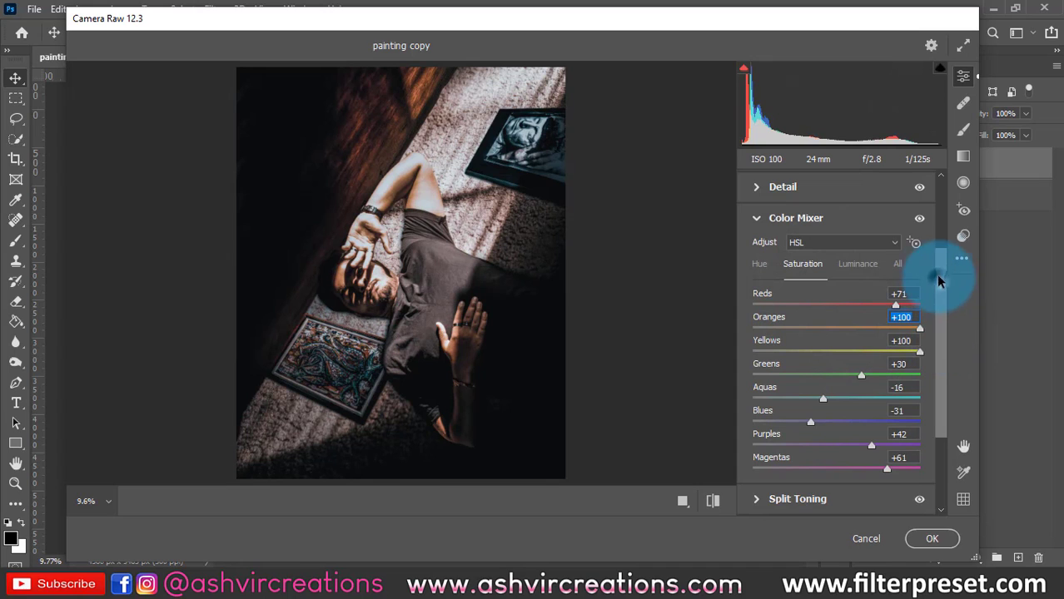
Set the overall Saturation to -24 in the Basic adjustments
click(939, 240)
click(824, 252)
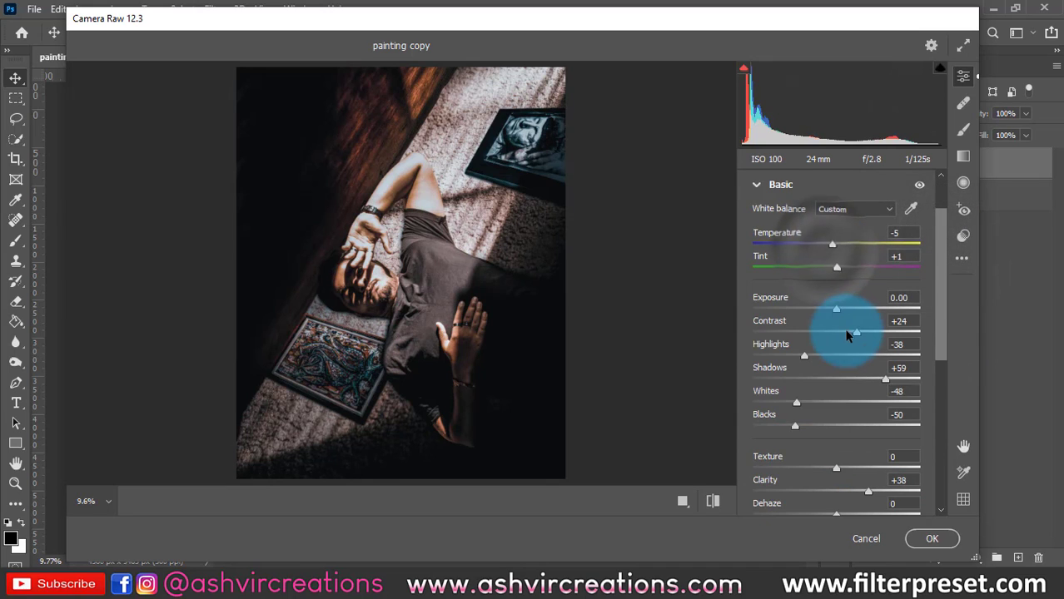
scroll(843, 328, down, 5)
drag(784, 464, 803, 469)
scroll(833, 366, down, 2)
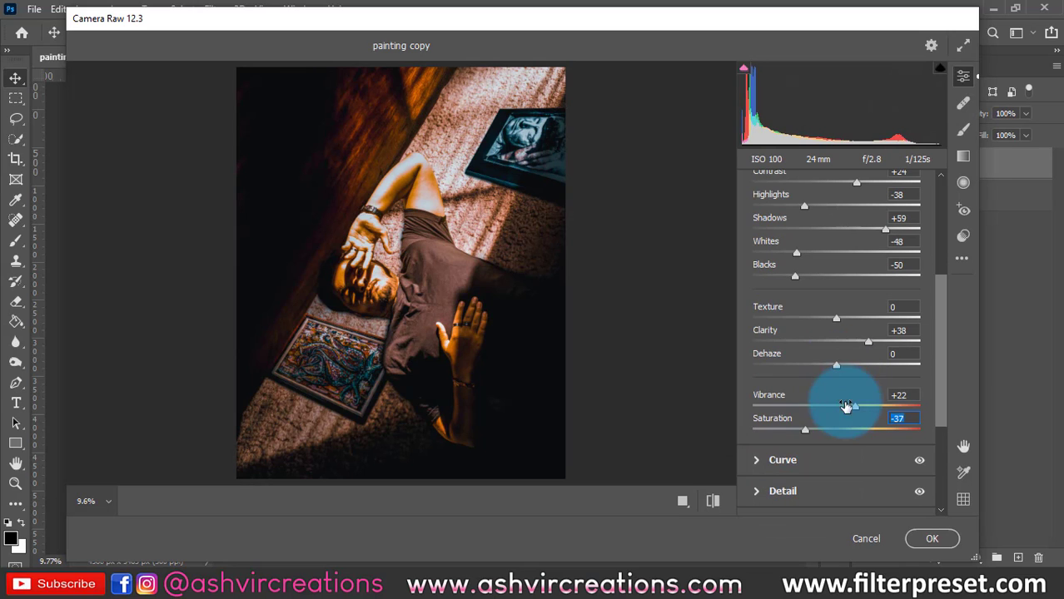
drag(804, 430, 814, 429)
scroll(871, 430, down, 5)
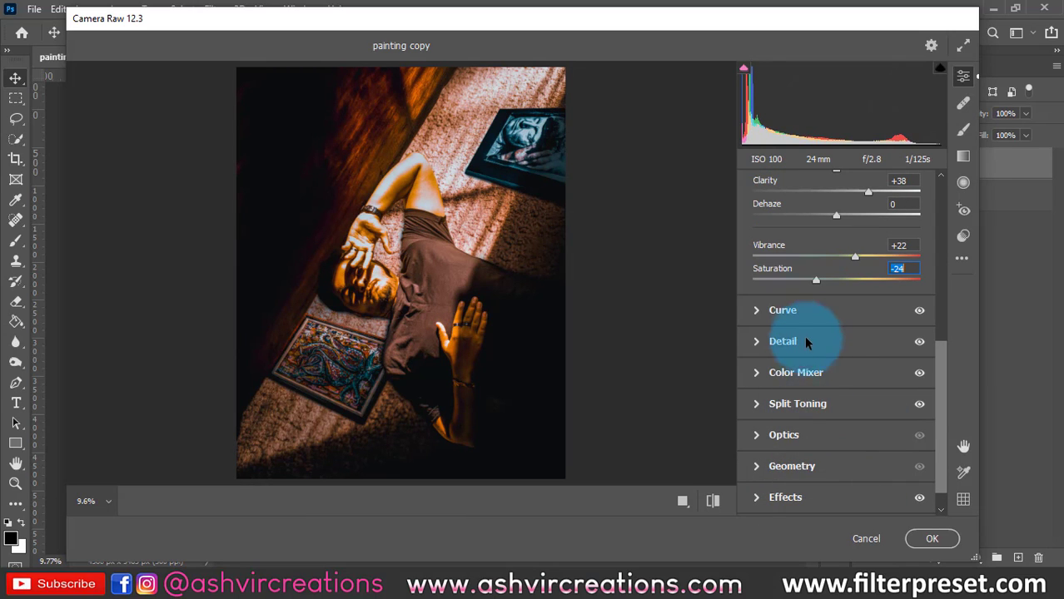
Set the Color Mixer saturation to +10 for reds, -8 for oranges and -7 for yellows
click(809, 371)
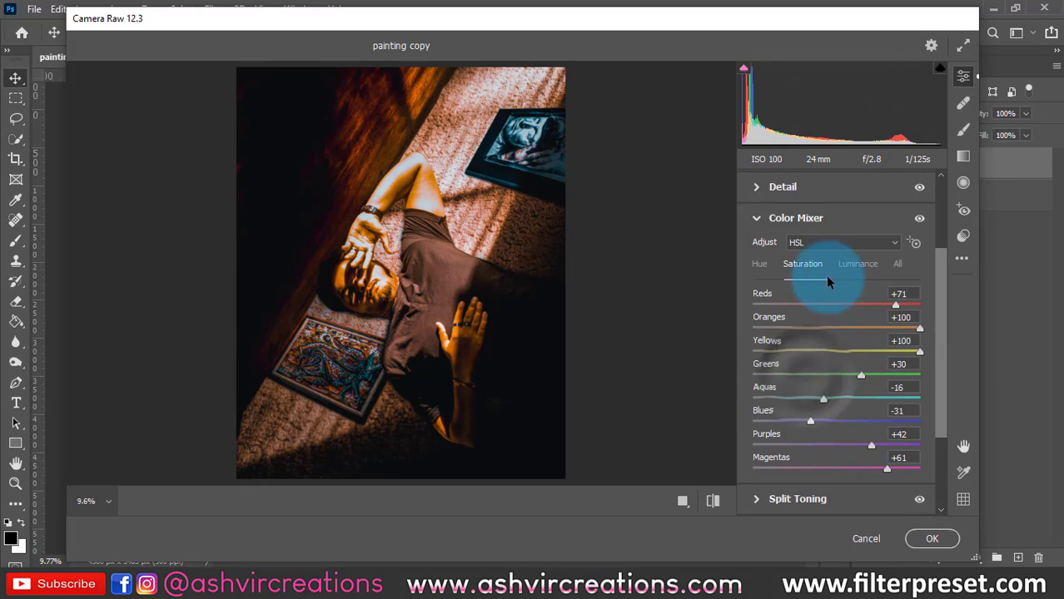
click(837, 326)
drag(839, 330, 831, 353)
drag(841, 305, 827, 322)
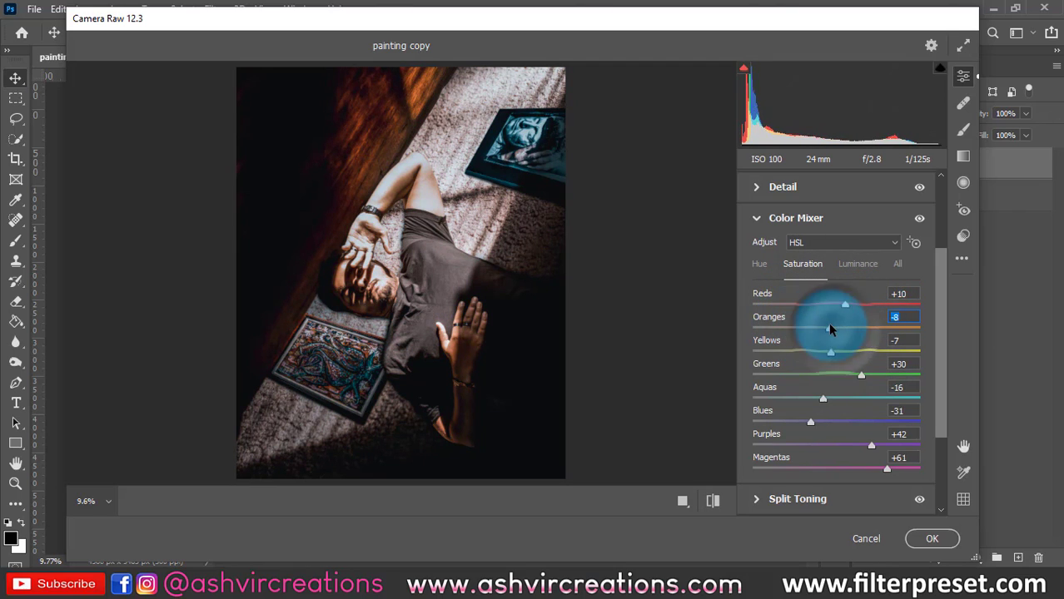
Refine the oranges in the Color Mixer with saturation -32 and hue -3
click(760, 261)
drag(842, 326, 788, 331)
click(804, 264)
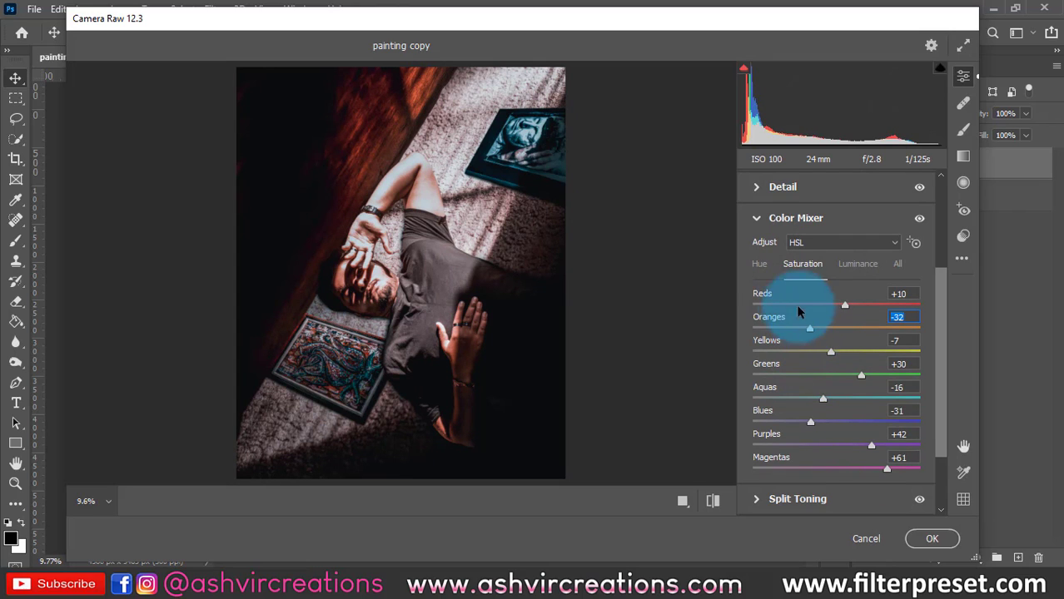
click(764, 264)
drag(818, 329, 833, 333)
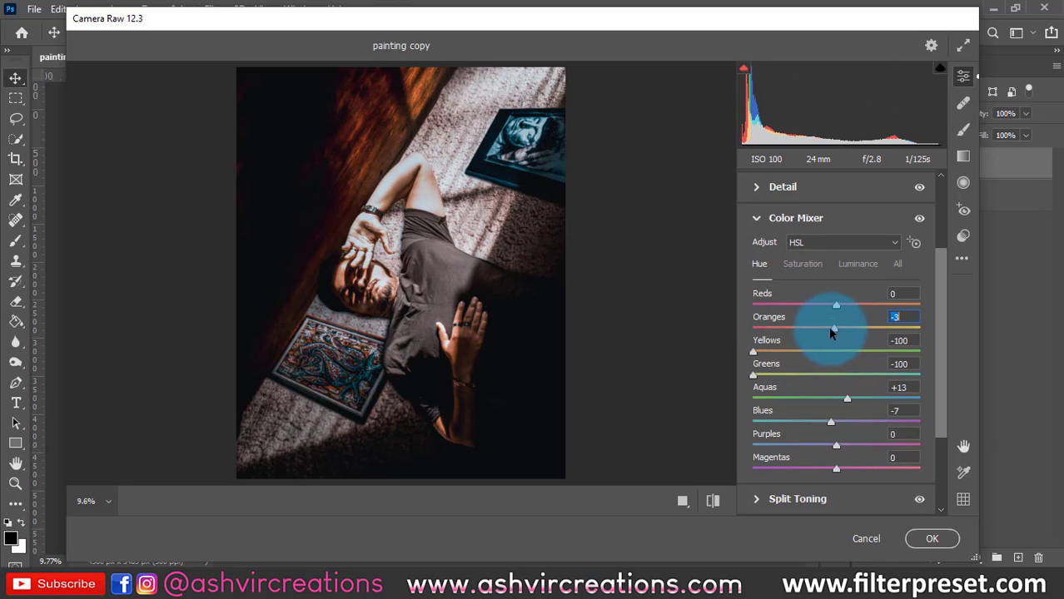
Set Highlights to -11, Whites to -1 and Blacks to -39 in the Basic adjustments
scroll(927, 247, up, 2)
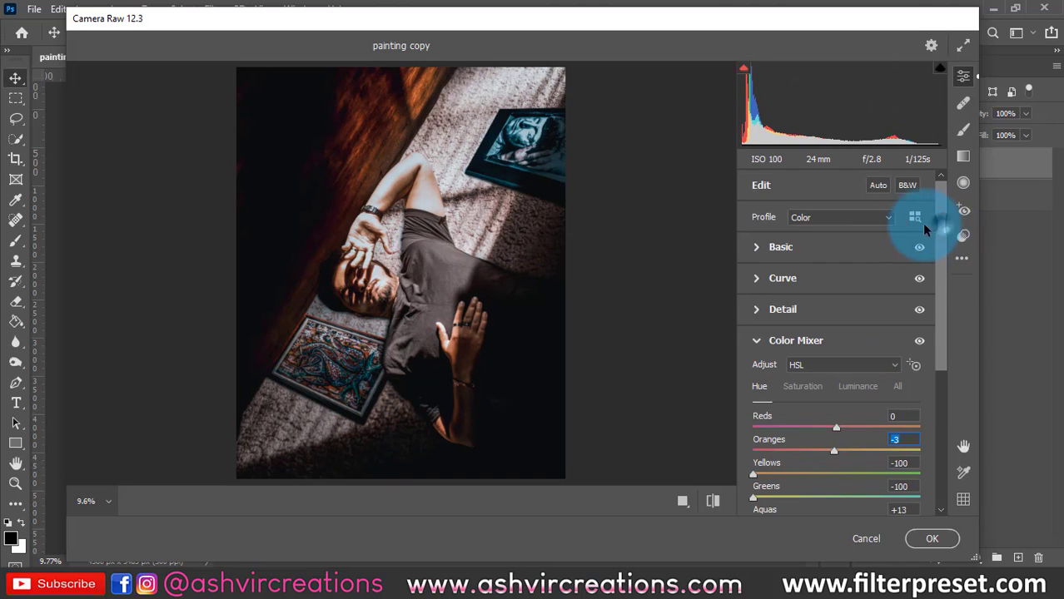
click(828, 247)
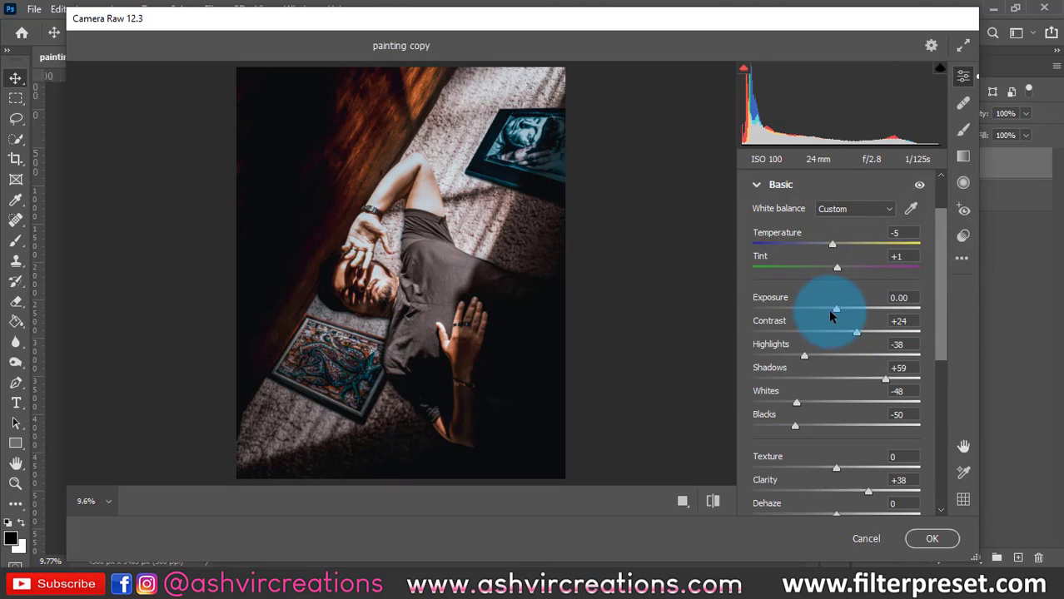
mouse_move(820, 355)
mouse_down()
mouse_move(836, 353)
mouse_move(826, 352)
mouse_up()
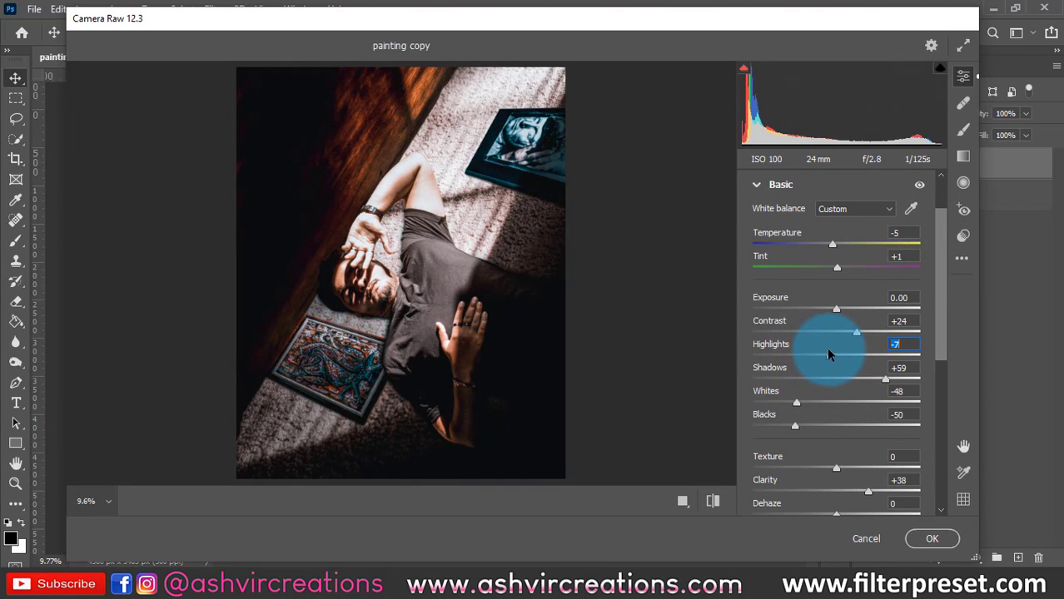
mouse_move(795, 403)
mouse_down()
mouse_move(846, 407)
mouse_move(807, 406)
mouse_move(836, 408)
mouse_move(808, 424)
mouse_move(843, 430)
mouse_move(790, 427)
mouse_move(801, 422)
mouse_up()
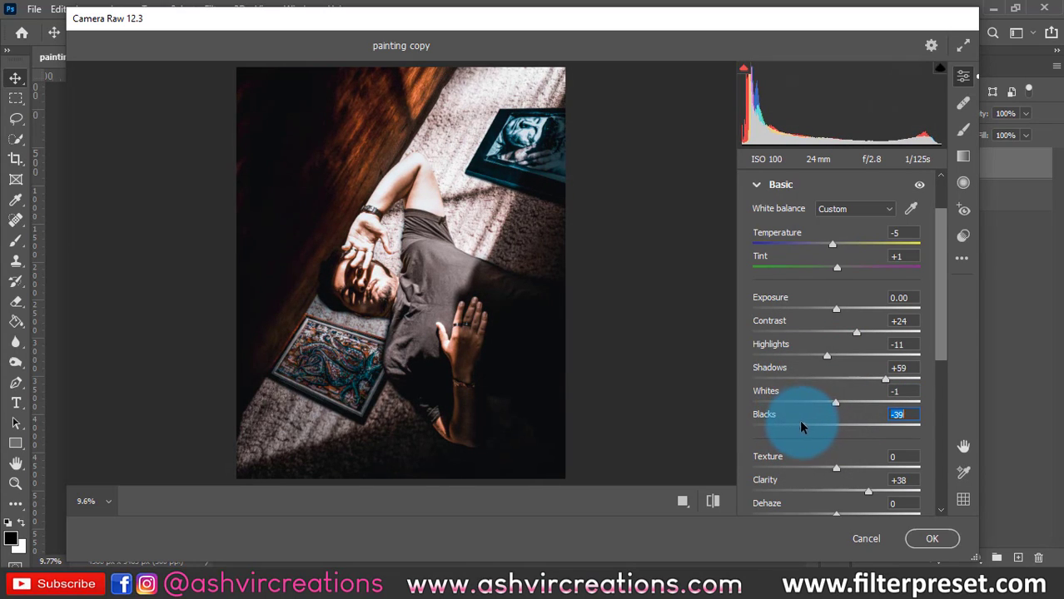
Lower the Color Mixer saturation to -50 for aquas and -70 for blues, and apply the Camera Raw filter to the layer
click(940, 386)
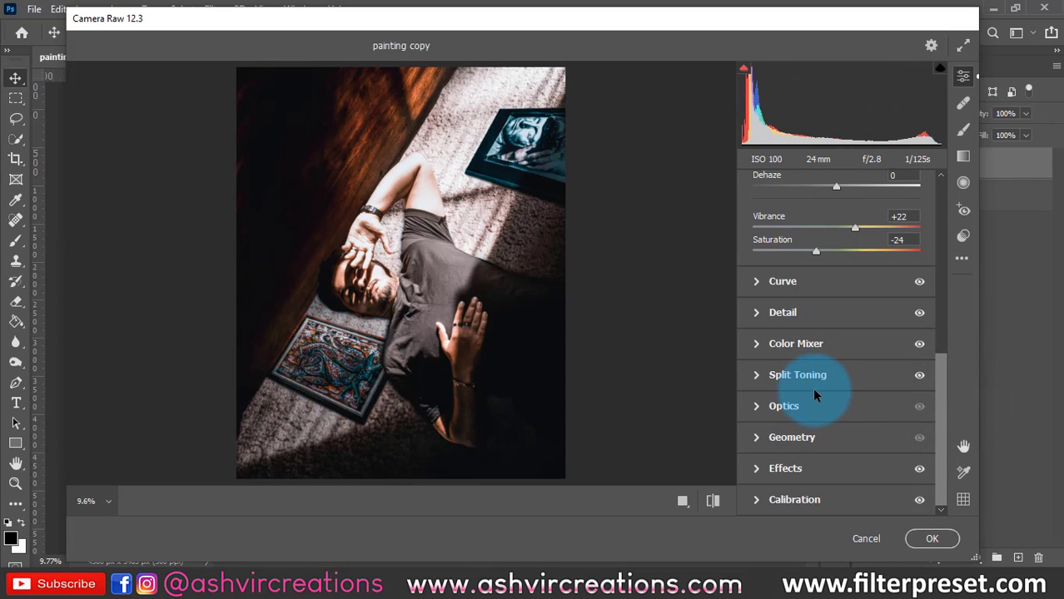
click(814, 346)
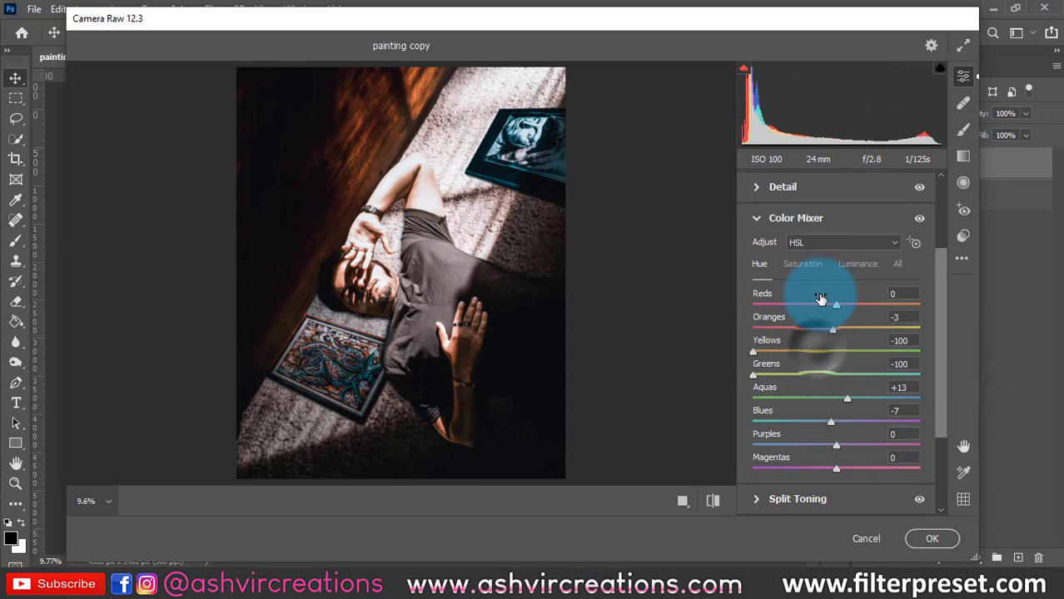
click(809, 266)
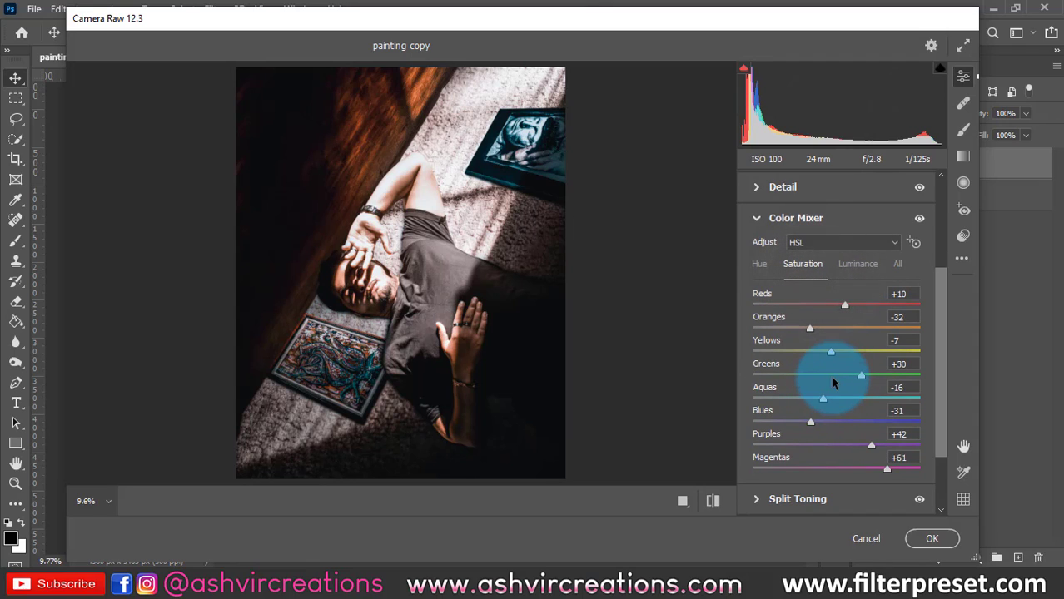
drag(812, 401, 778, 422)
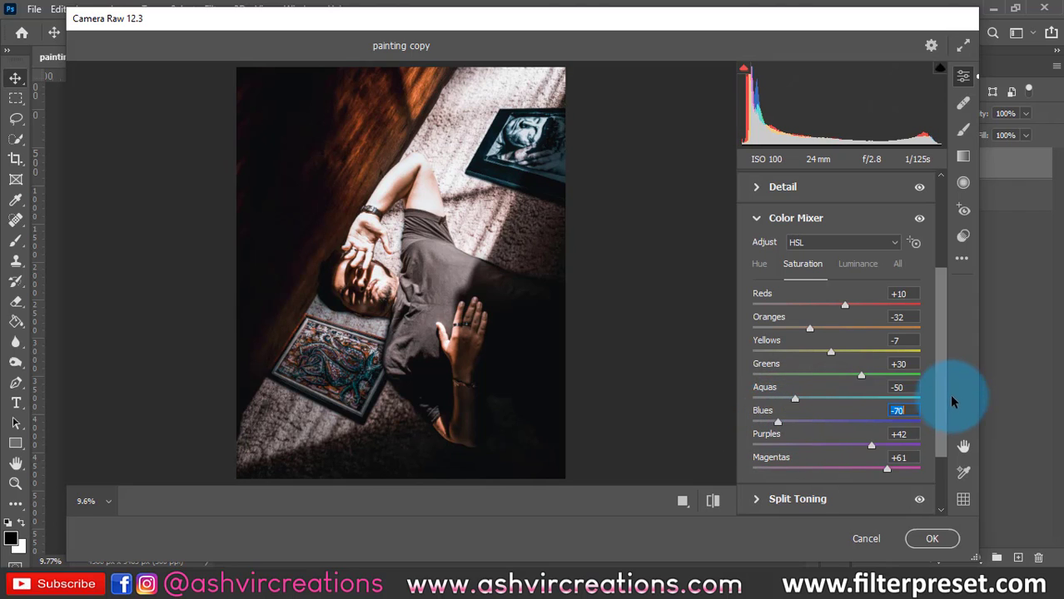
drag(938, 405, 936, 453)
click(935, 539)
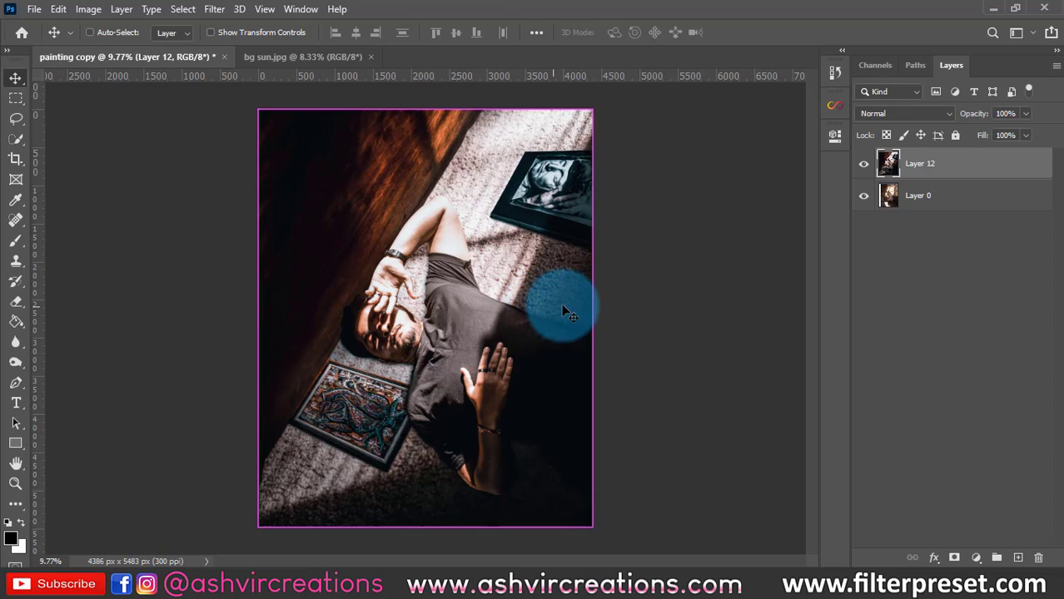
Duplicate Layer 12 and set the copy's blend mode to Screen
key(ctrl+j)
click(875, 113)
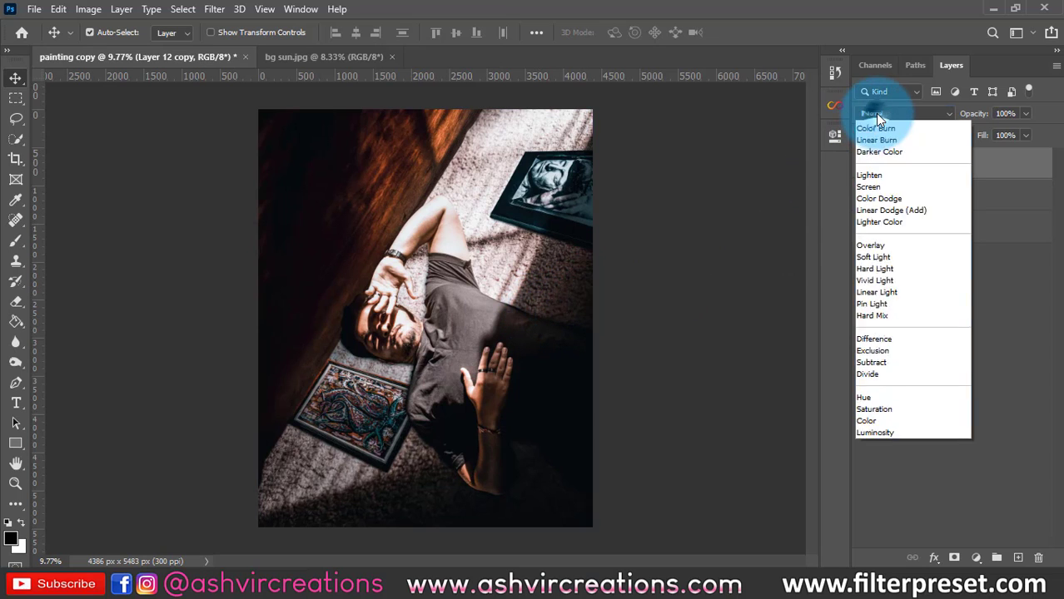
click(871, 243)
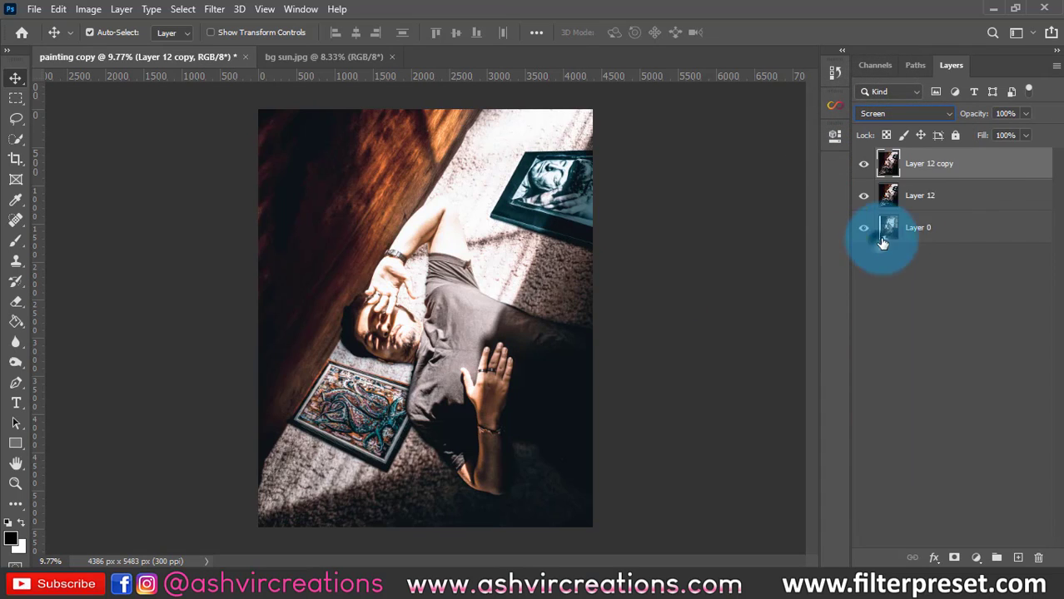
Limit the Screen copy to highlights by splitting the underlying layer's black Blend If slider to 0 / 231
right_click(957, 171)
click(813, 27)
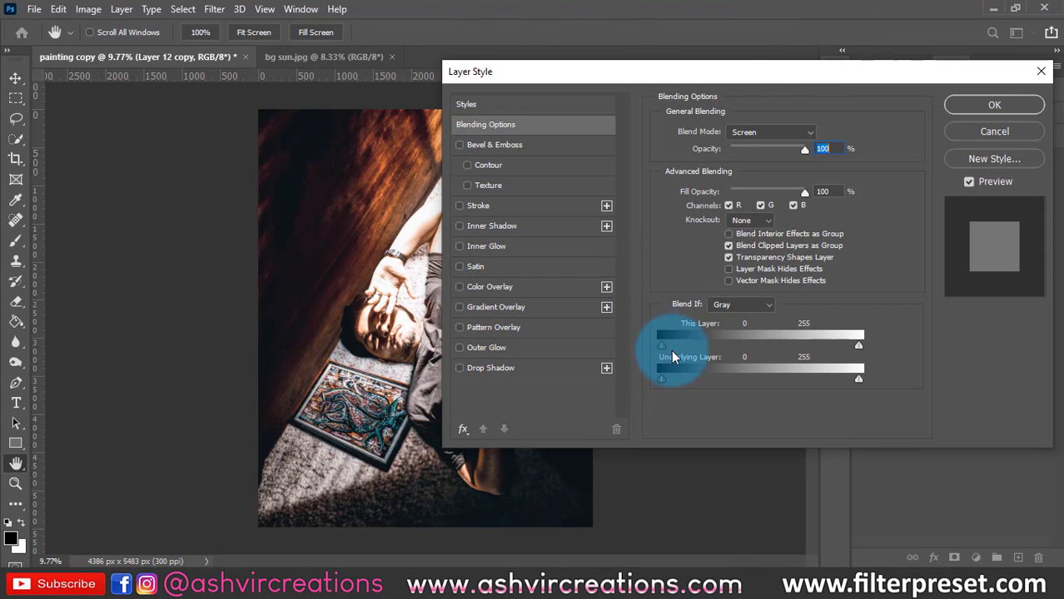
drag(662, 379, 841, 387)
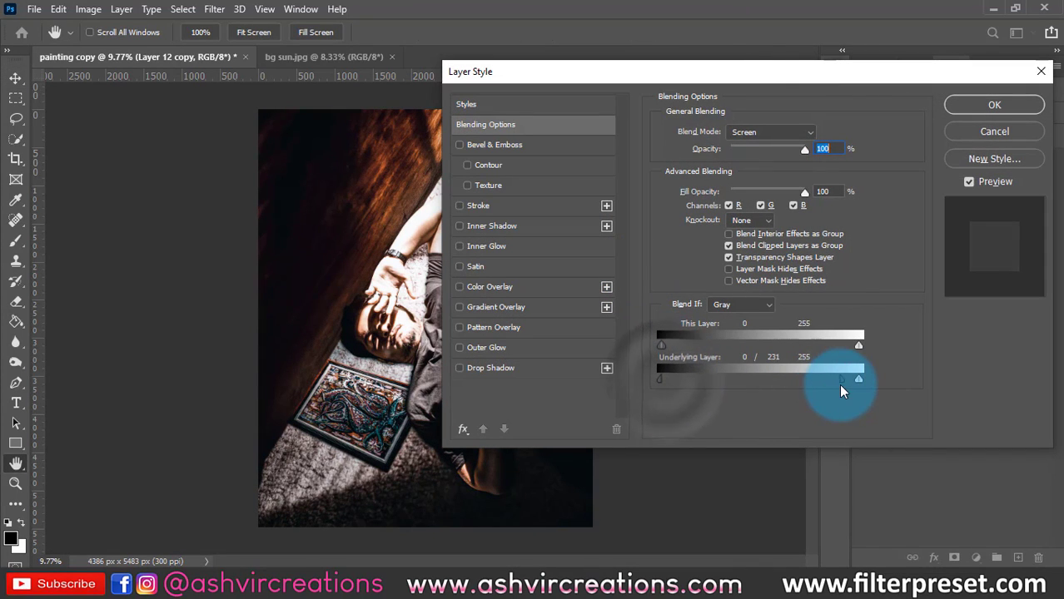
click(968, 113)
Duplicate Layer 12 again, place the copy at the top of the layer stack and set it to Multiply
click(944, 194)
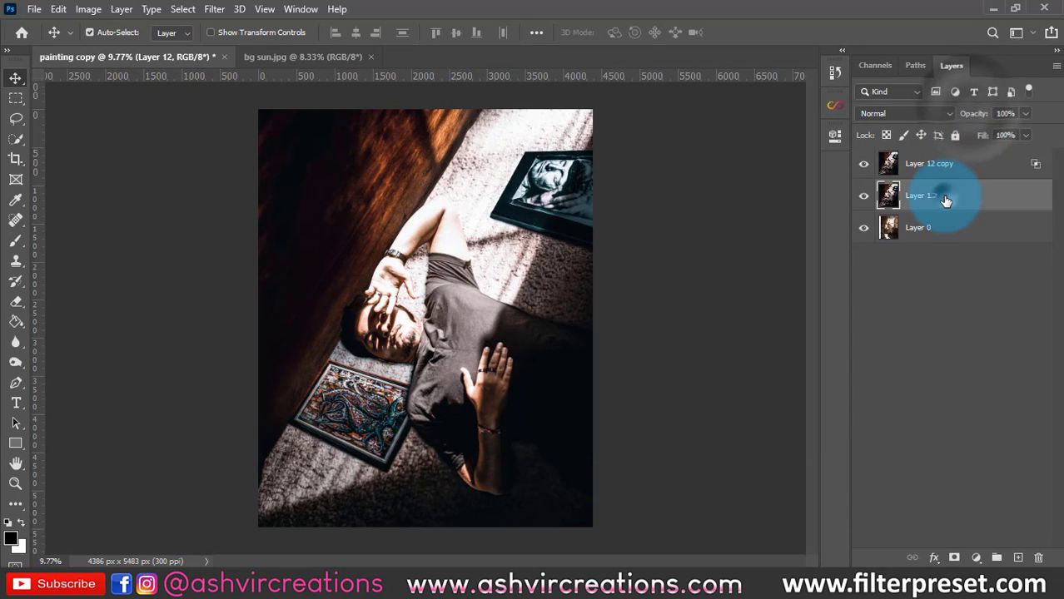
key(ctrl+j)
drag(936, 194, 933, 150)
click(905, 113)
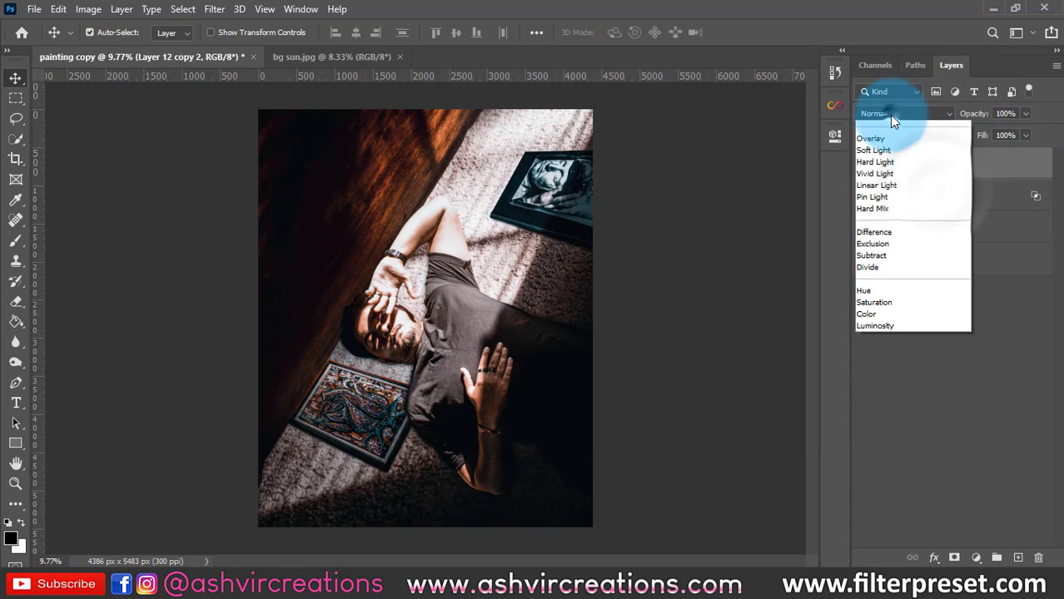
click(882, 169)
Limit the Multiply copy to shadows by splitting the underlying layer's white Blend If slider all the way toward black
right_click(950, 161)
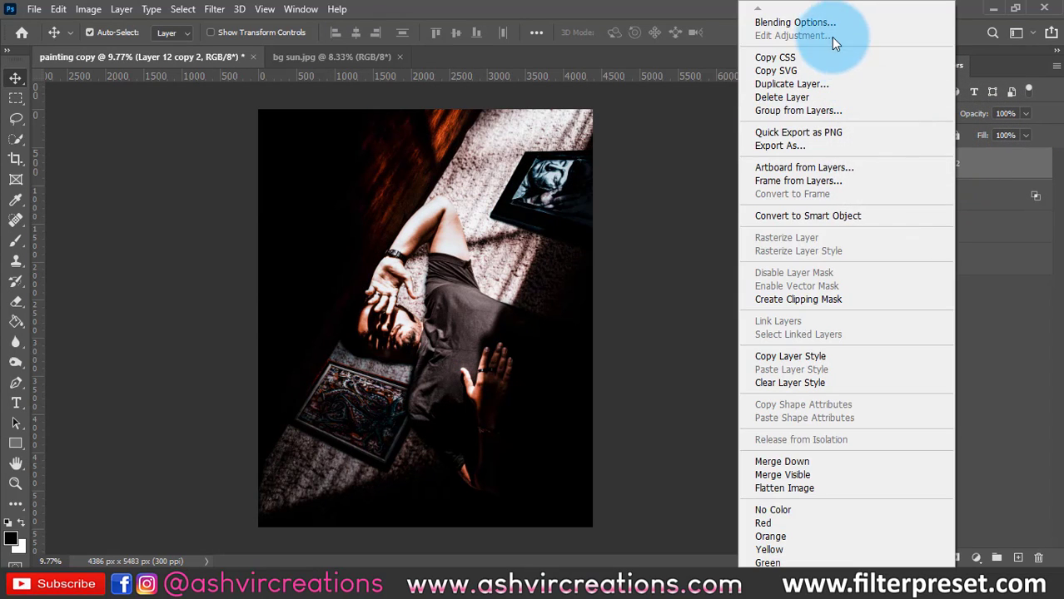
click(828, 29)
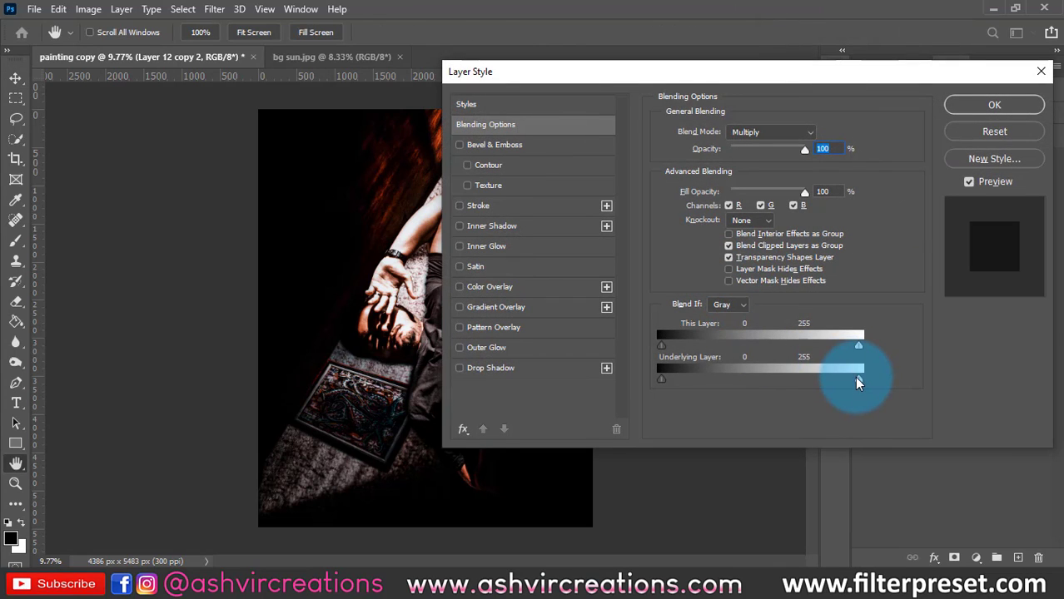
drag(859, 380, 619, 365)
click(993, 105)
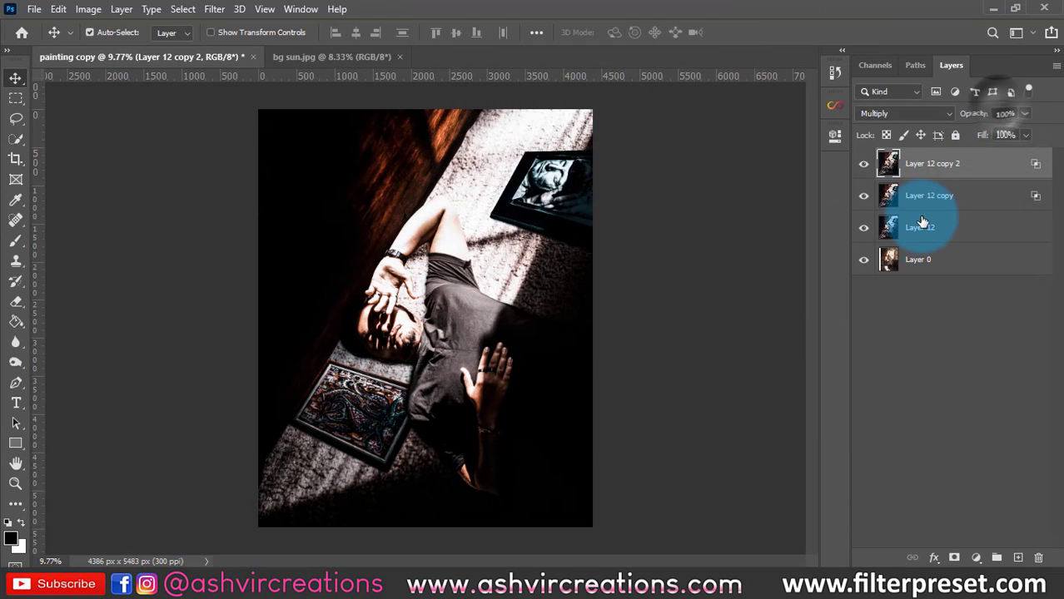
Group the Screen and Multiply copies of Layer 12 and add a layer mask to the group
shift+click(932, 191)
key(ctrl+g)
click(954, 557)
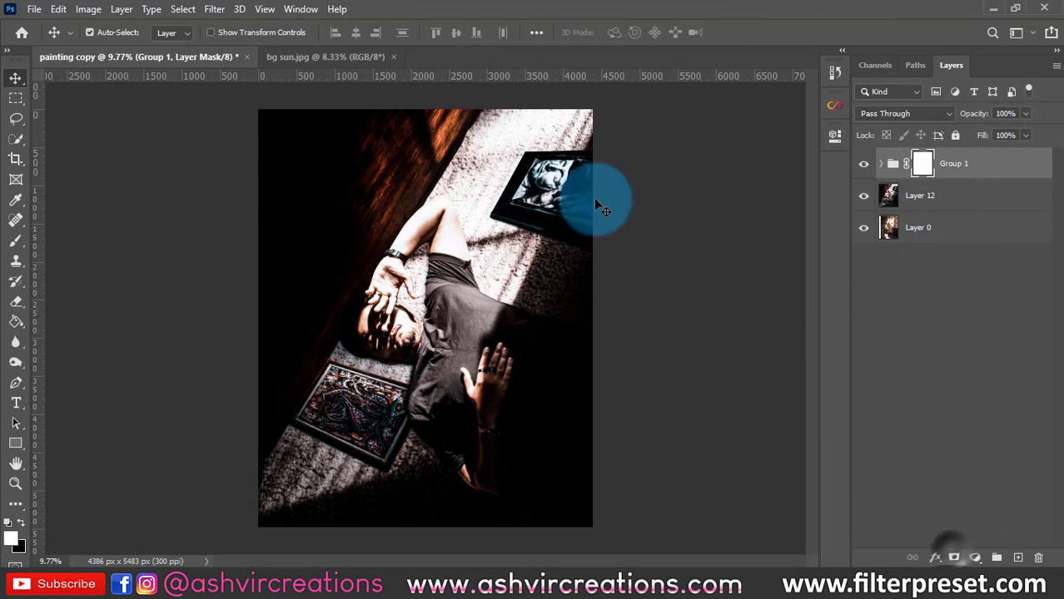
Apply the merged RGB image to the group's mask with Multiply at 100% opacity, and toggle the group's visibility to compare
click(88, 9)
click(115, 238)
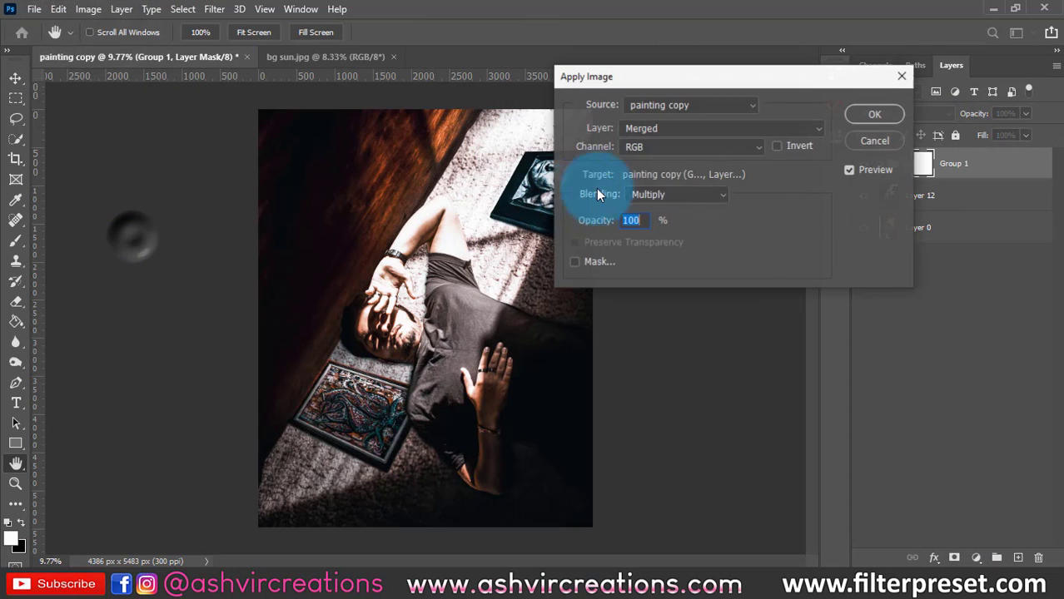
click(862, 115)
click(863, 166)
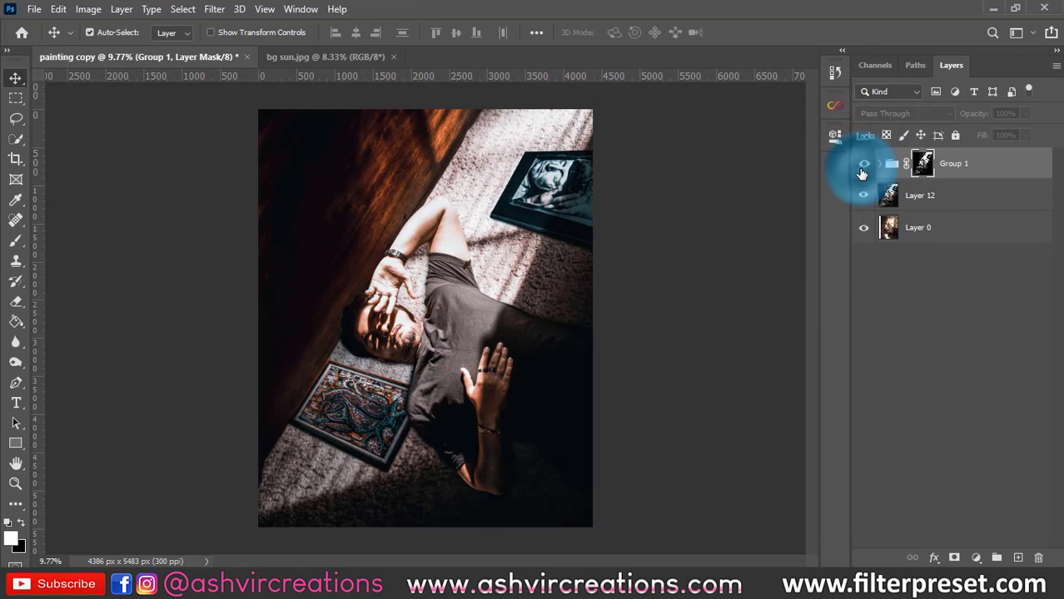
Compare the image with and without Group 1, and merge the group with Layer 12
click(863, 166)
click(863, 165)
click(863, 166)
click(864, 165)
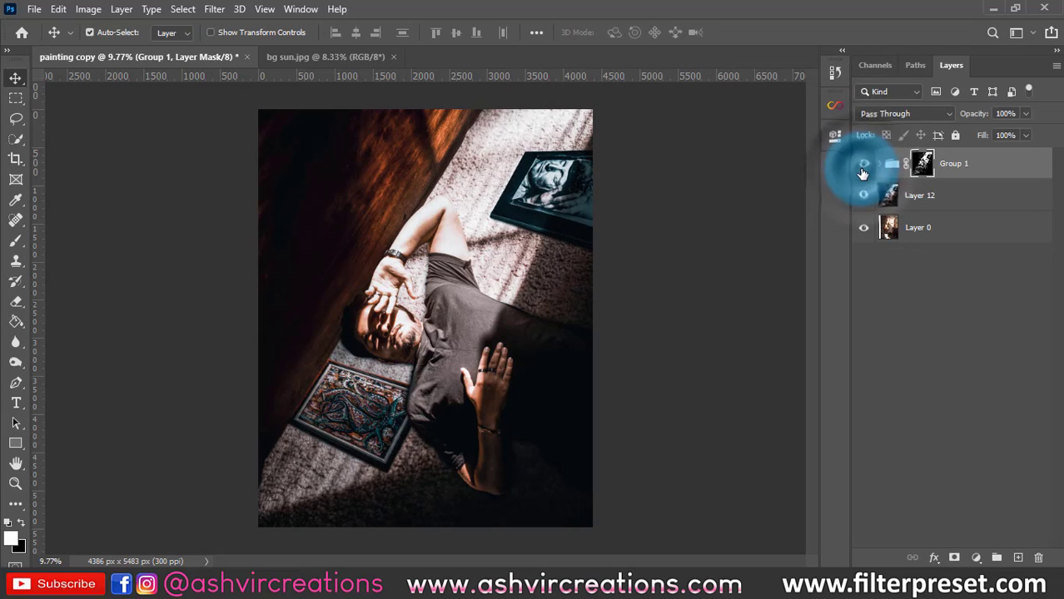
click(864, 166)
shift+click(926, 196)
right_click(927, 196)
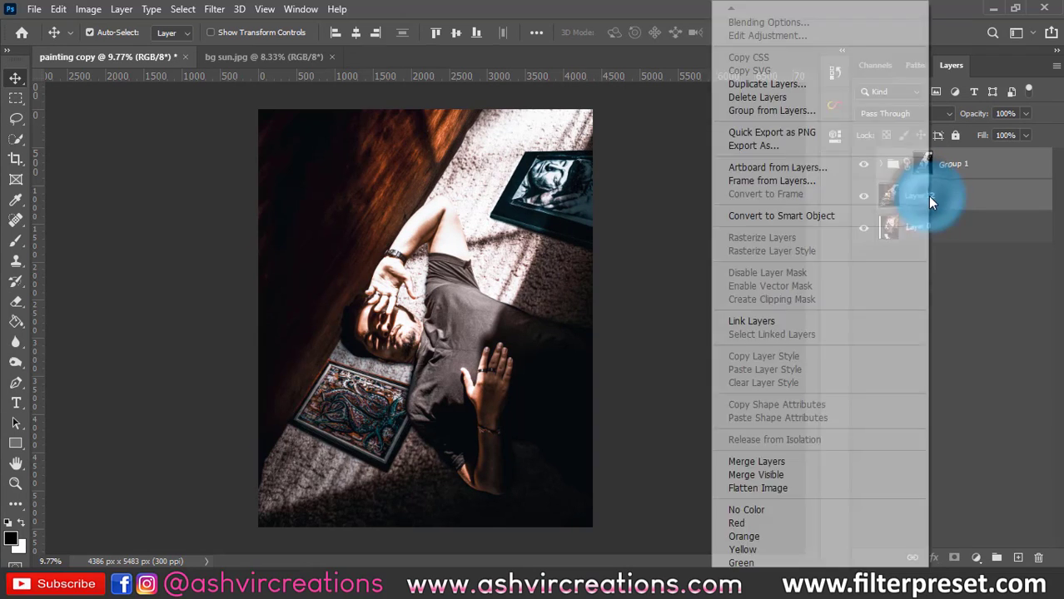
click(756, 461)
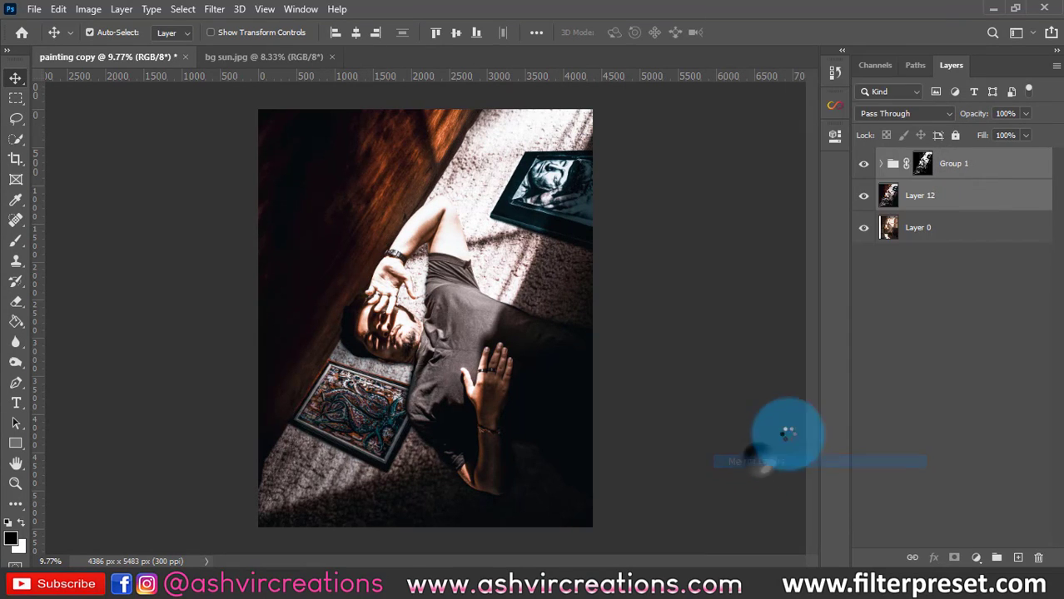
Add a Selective Color adjustment to the Blacks with Cyan +1, Magenta -1, Yellow -5 and Black +1
click(976, 557)
click(970, 543)
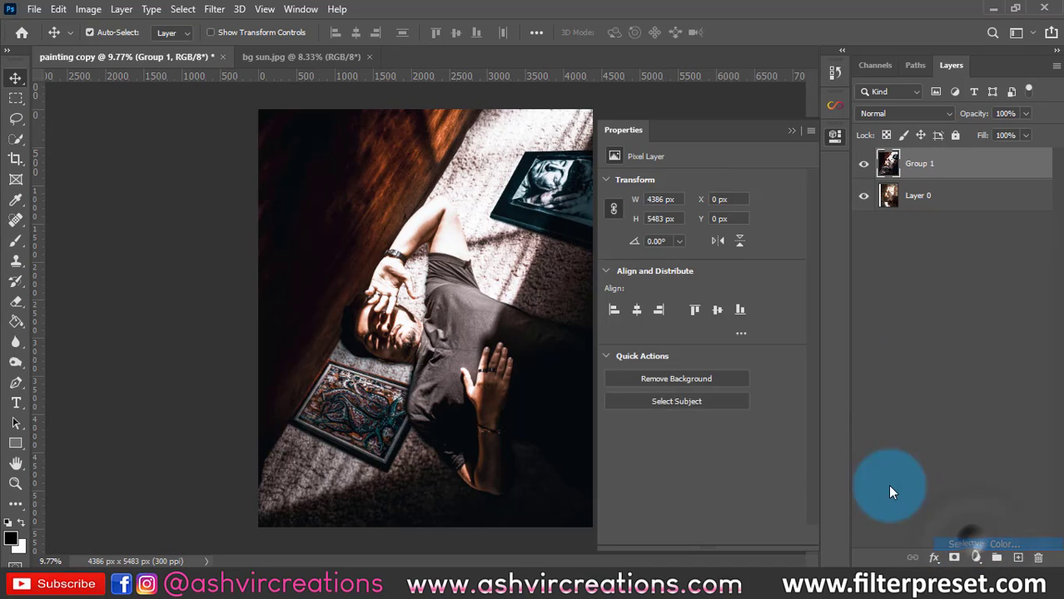
click(666, 200)
click(667, 310)
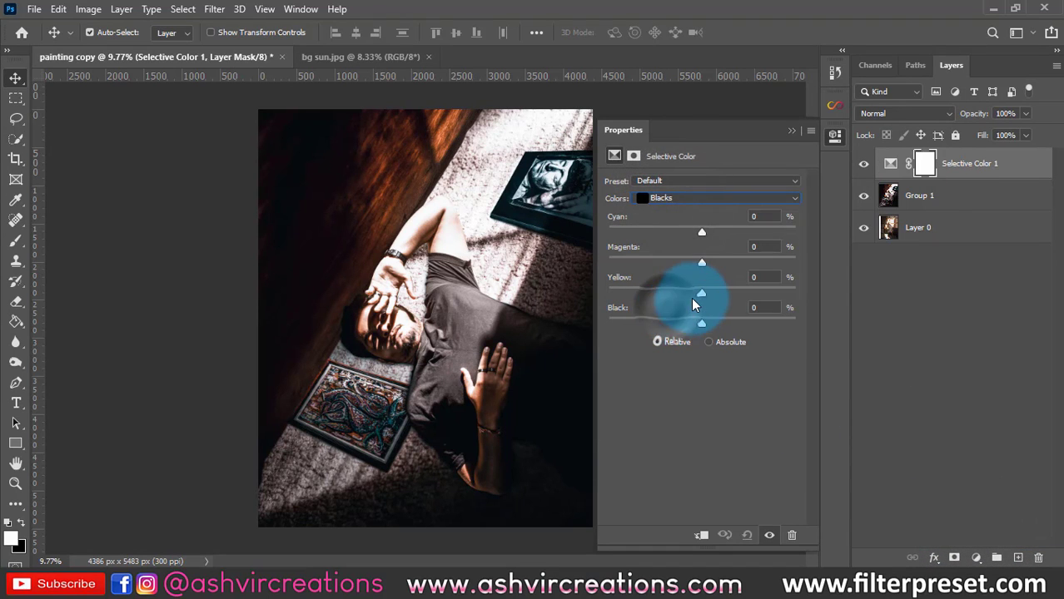
drag(701, 293, 699, 298)
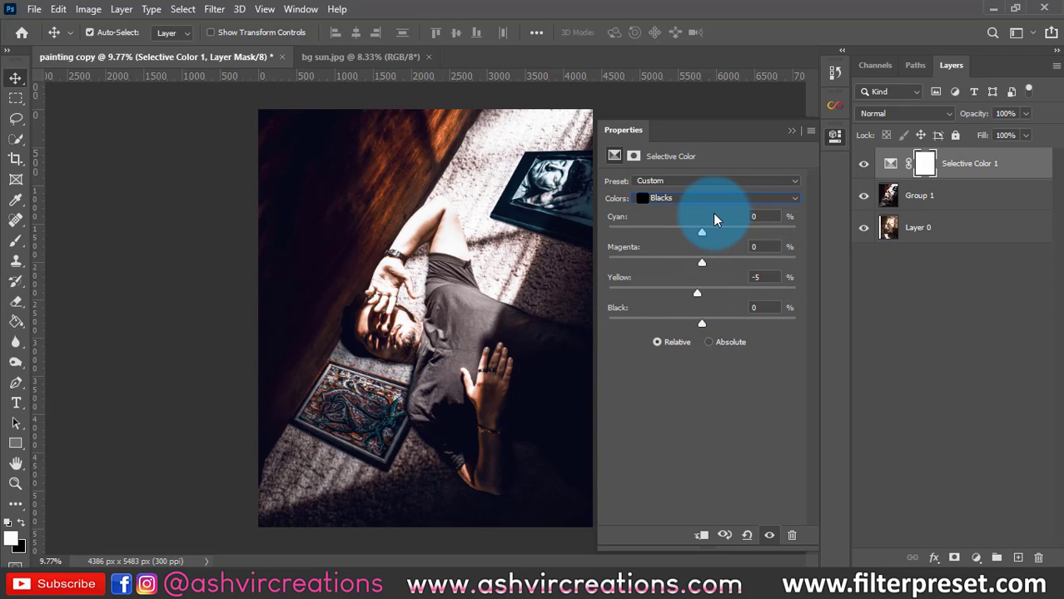
drag(705, 234, 706, 266)
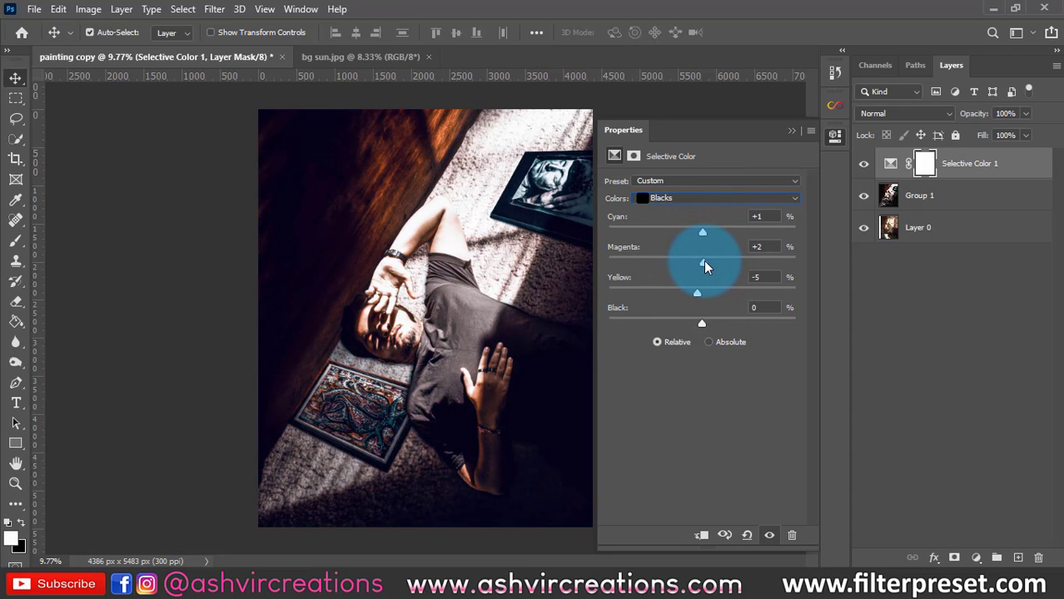
drag(700, 265, 701, 264)
drag(705, 318, 702, 327)
click(789, 150)
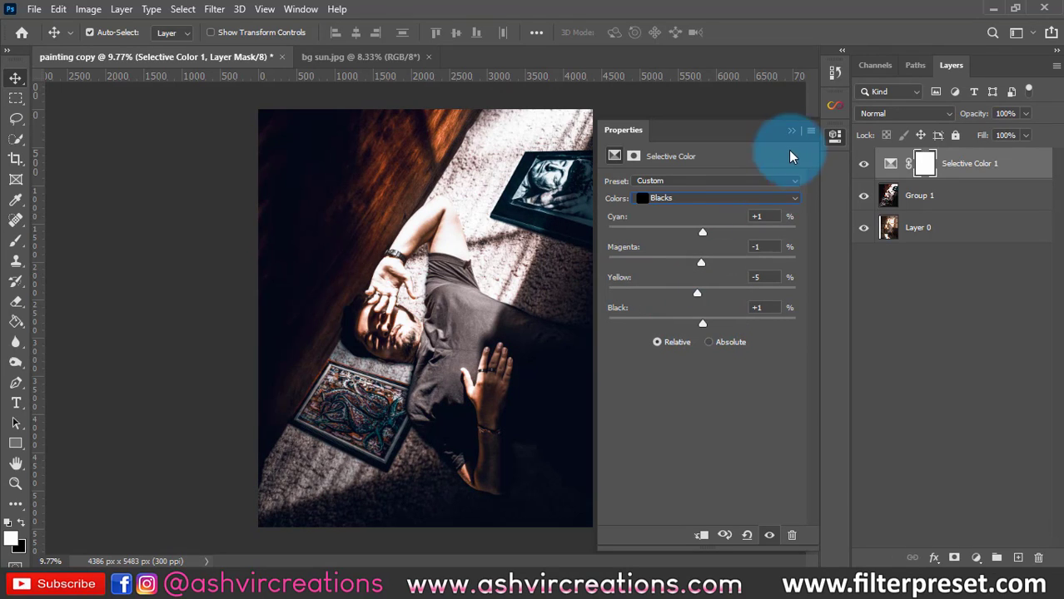
Toggle the Selective Color adjustment to compare its effect, and merge it with the Group 1 layer
click(860, 167)
click(861, 167)
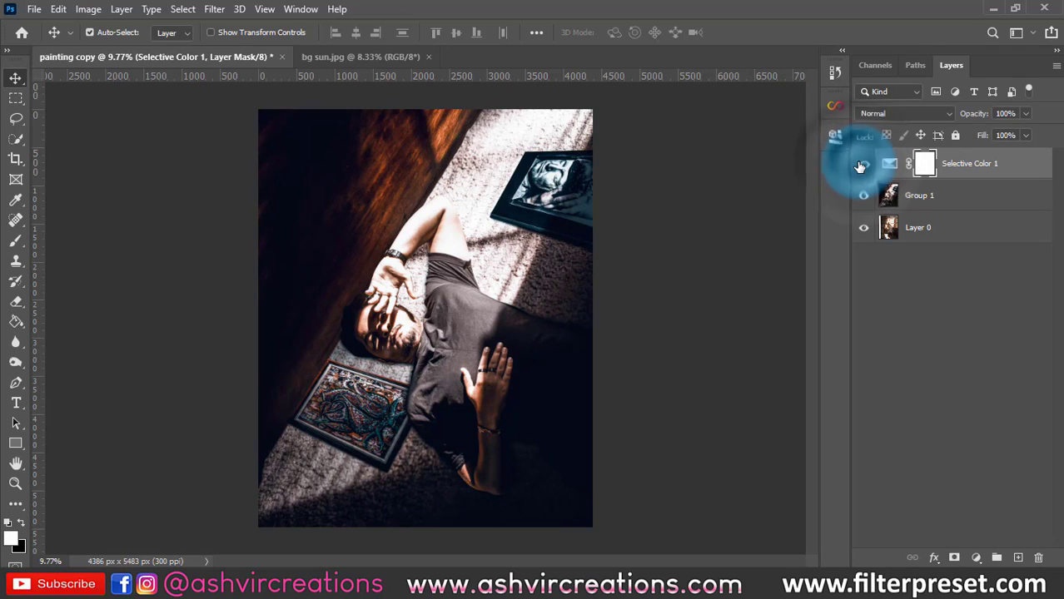
click(938, 202)
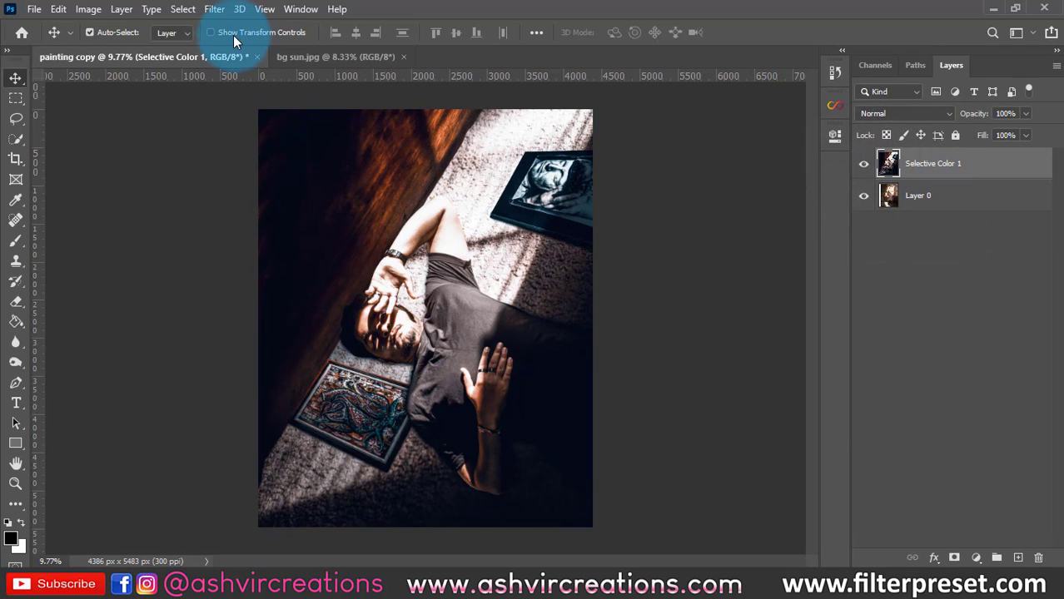
Add film grain to the merged layer with the Camera Raw Filter effects, setting the Grain amount to about mid-range
click(182, 10)
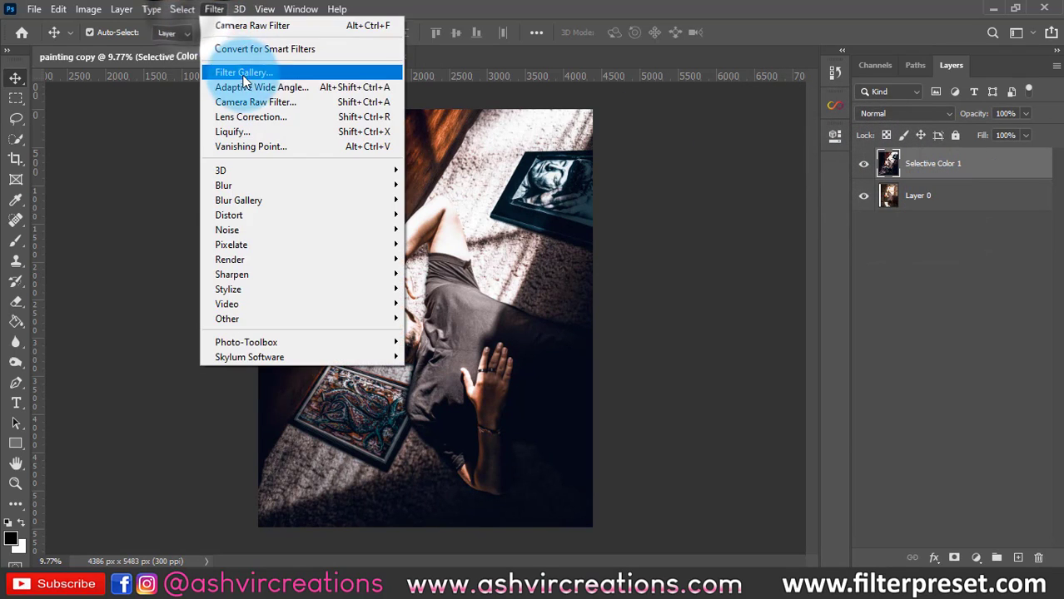
click(321, 101)
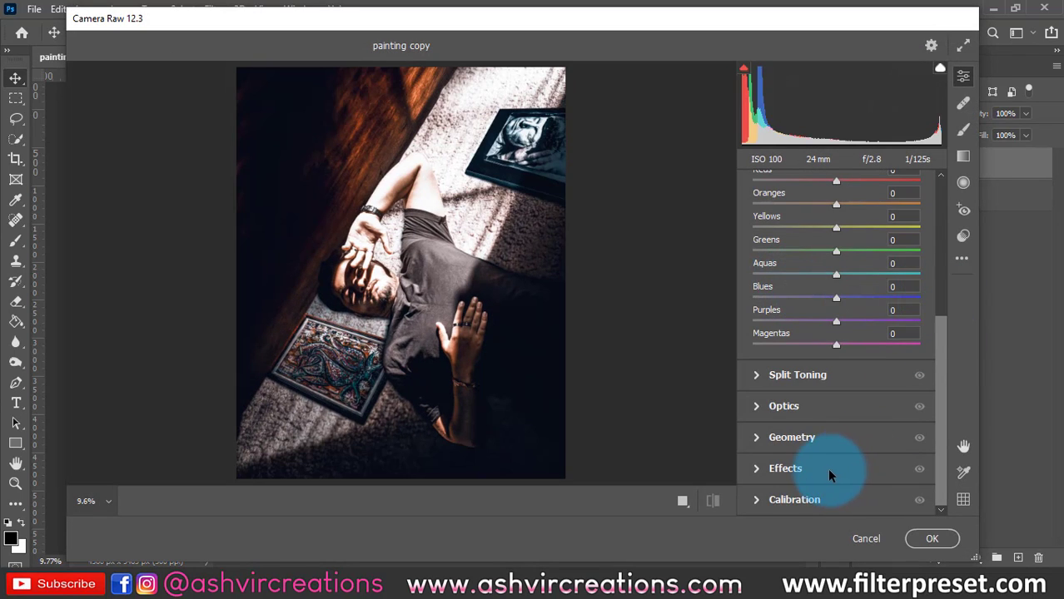
click(829, 471)
drag(791, 263, 813, 261)
drag(514, 362, 594, 460)
click(799, 303)
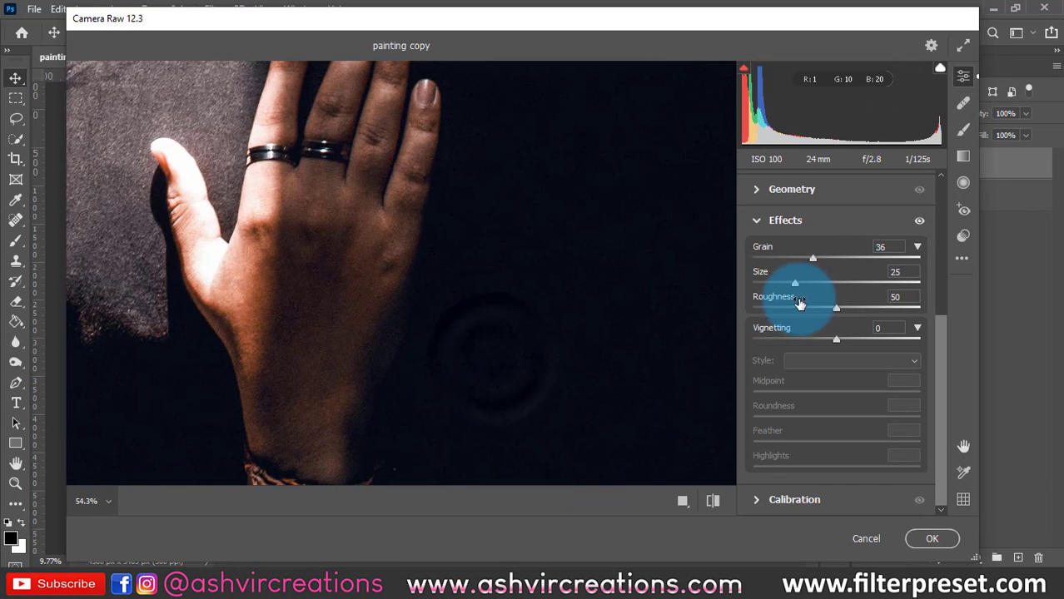
click(804, 285)
drag(813, 258, 838, 261)
click(931, 538)
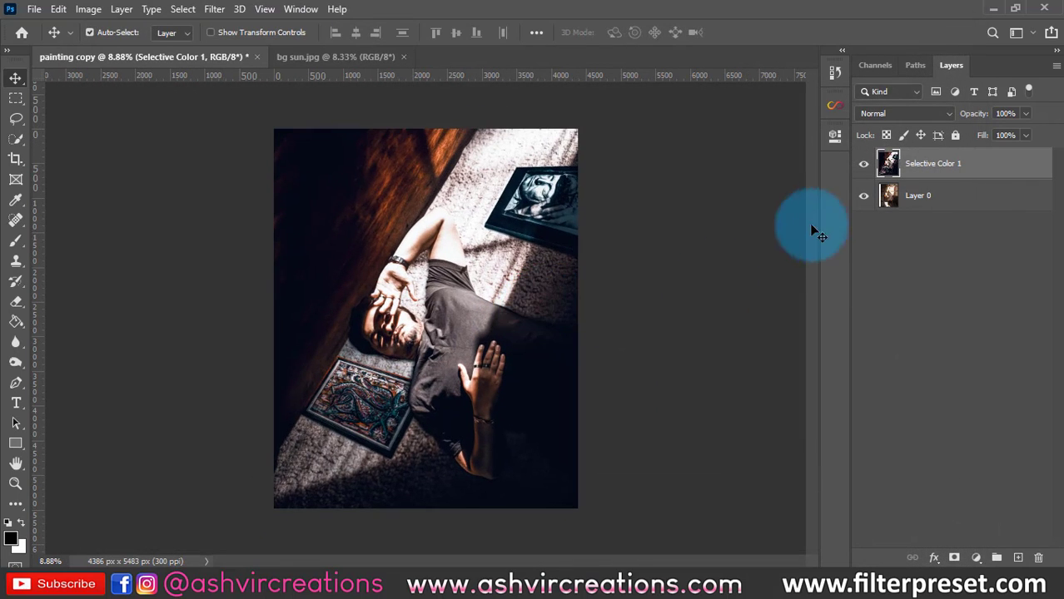
Compare the finished edit with the original photo in Layer 0, and review the final image with the interface hidden
click(864, 165)
click(864, 165)
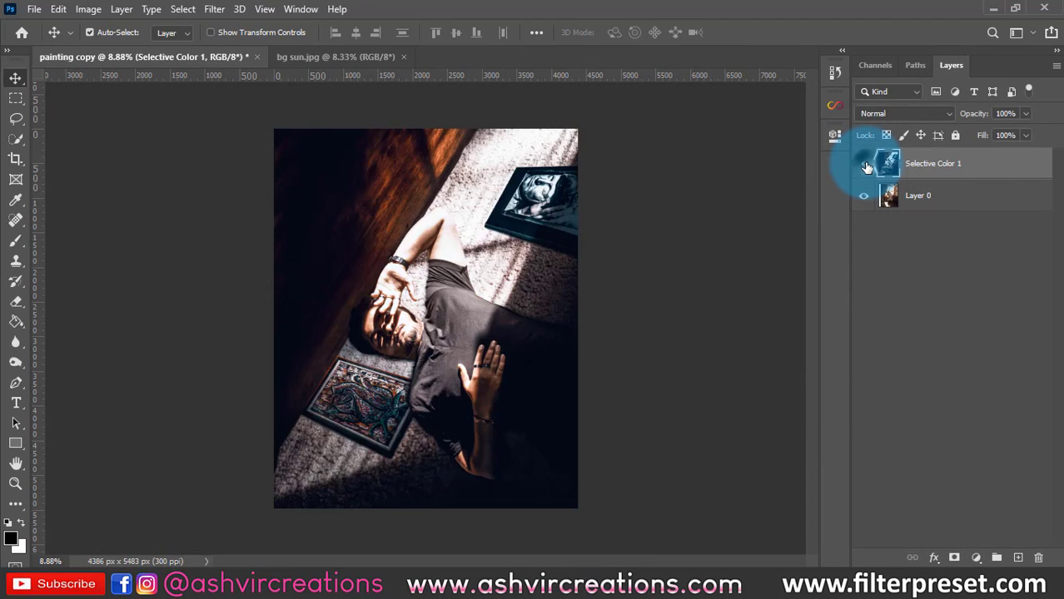
click(864, 165)
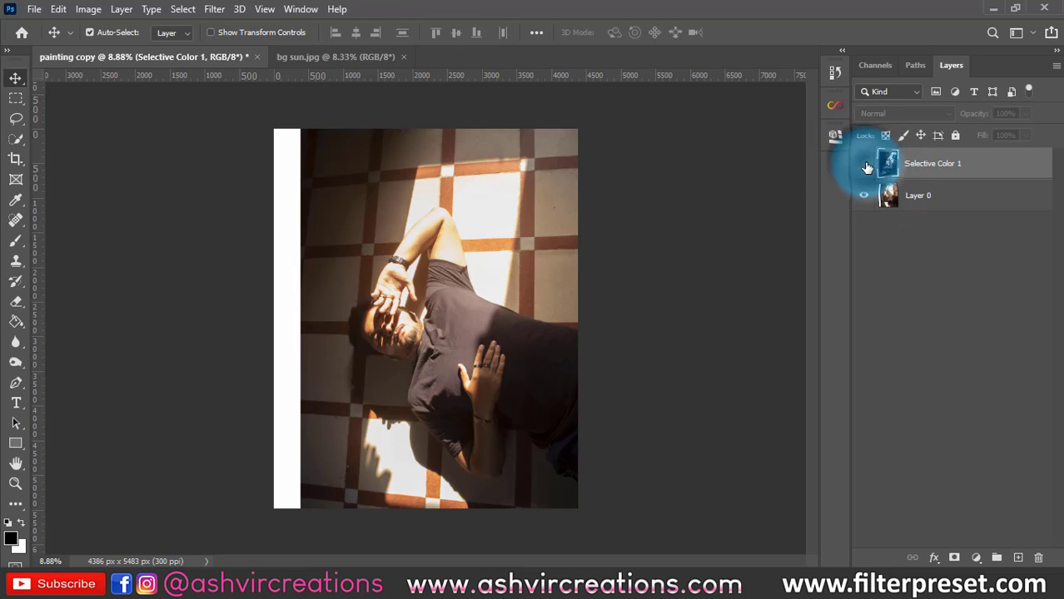
click(864, 164)
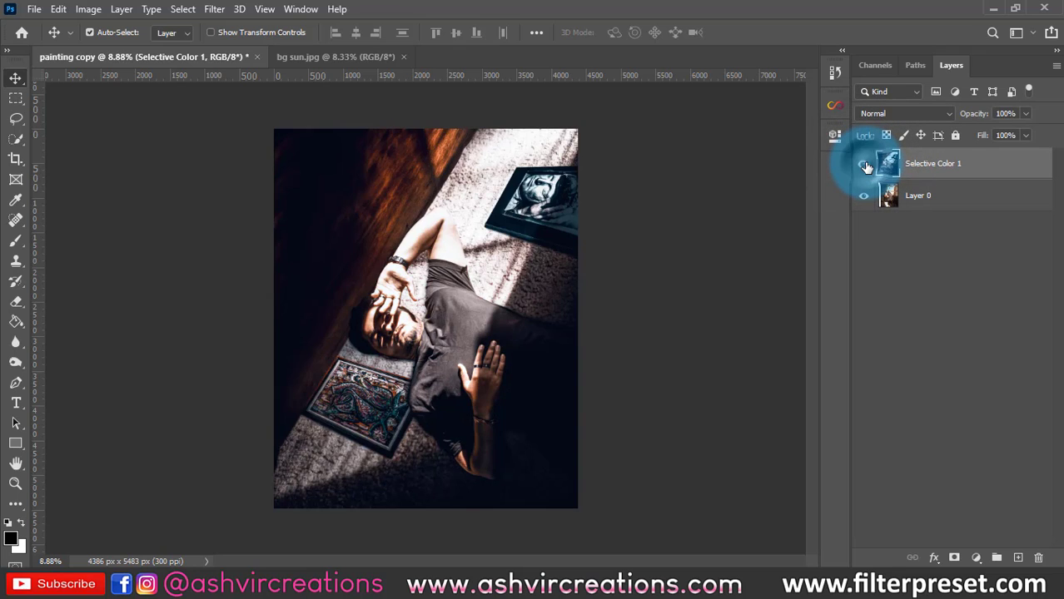
click(863, 165)
click(863, 165)
click(526, 275)
scroll(527, 275, down, 1)
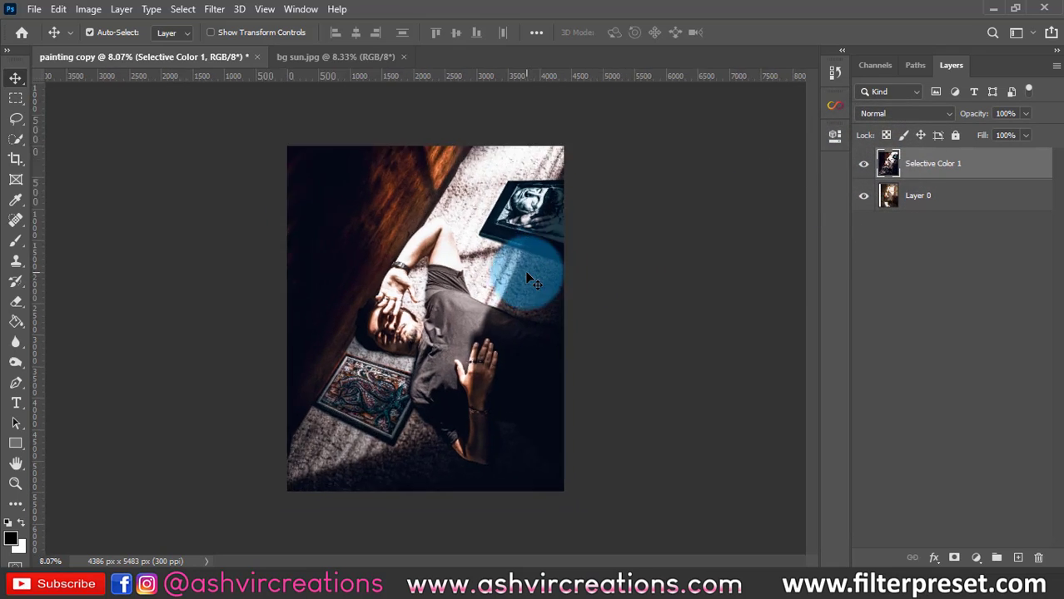
scroll(527, 274, up, 1)
scroll(527, 275, up, 1)
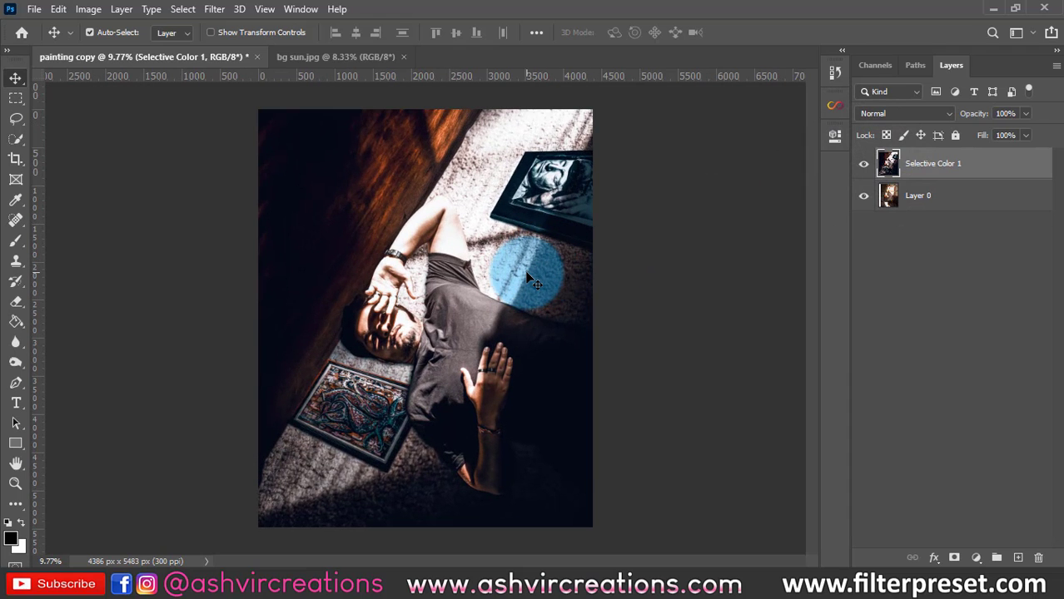
key(Tab)
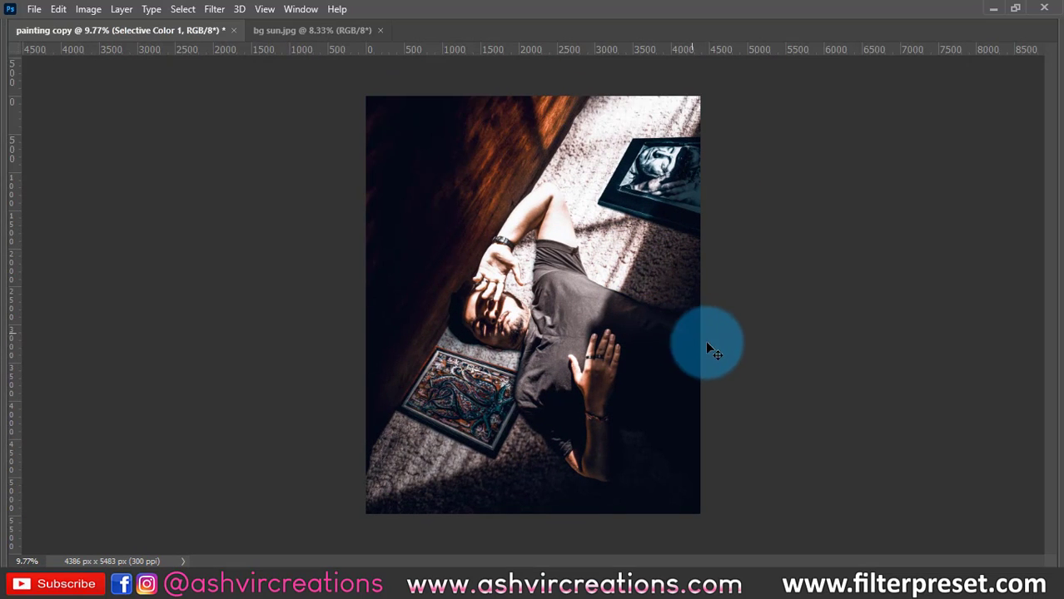
key(Tab)
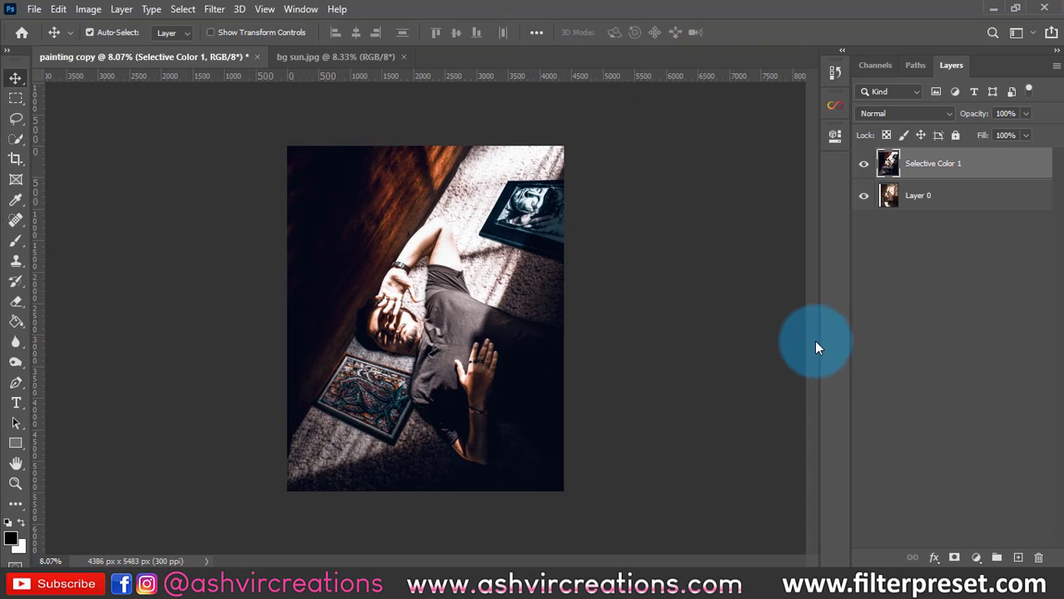